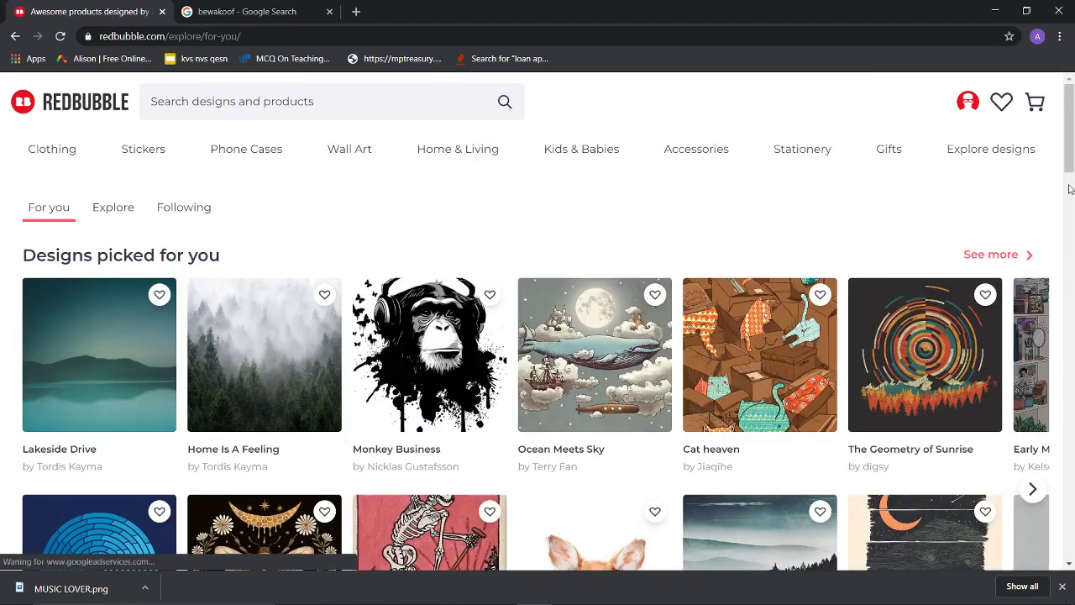
# - Open the account's portfolio management page
pyautogui.scroll(-2, 1070, 204)
pyautogui.moveTo(1072, 207); pyautogui.dragTo(1042, 158)
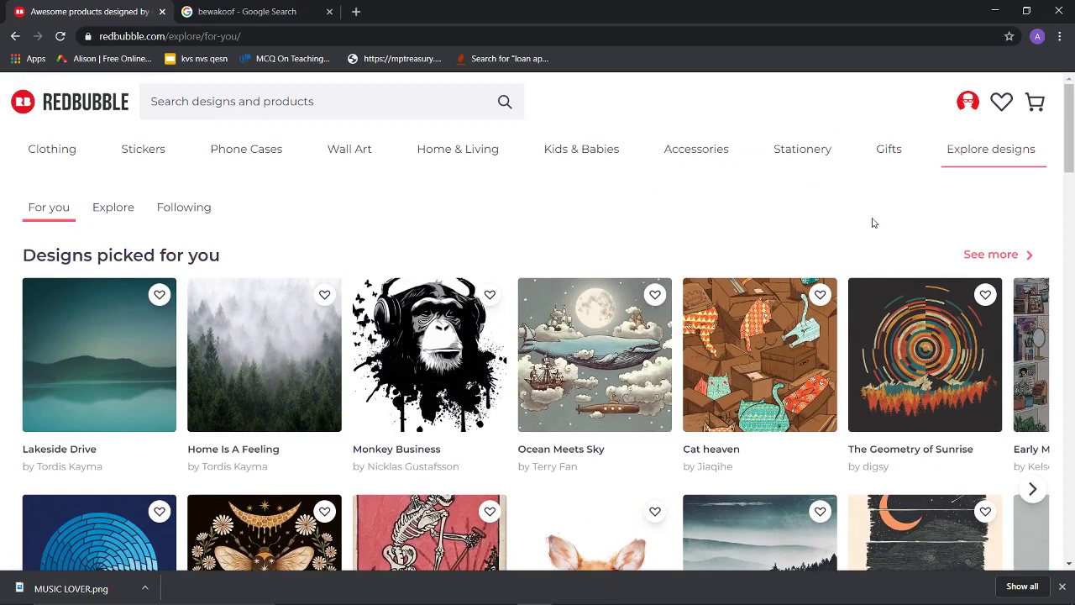
pyautogui.click(970, 110)
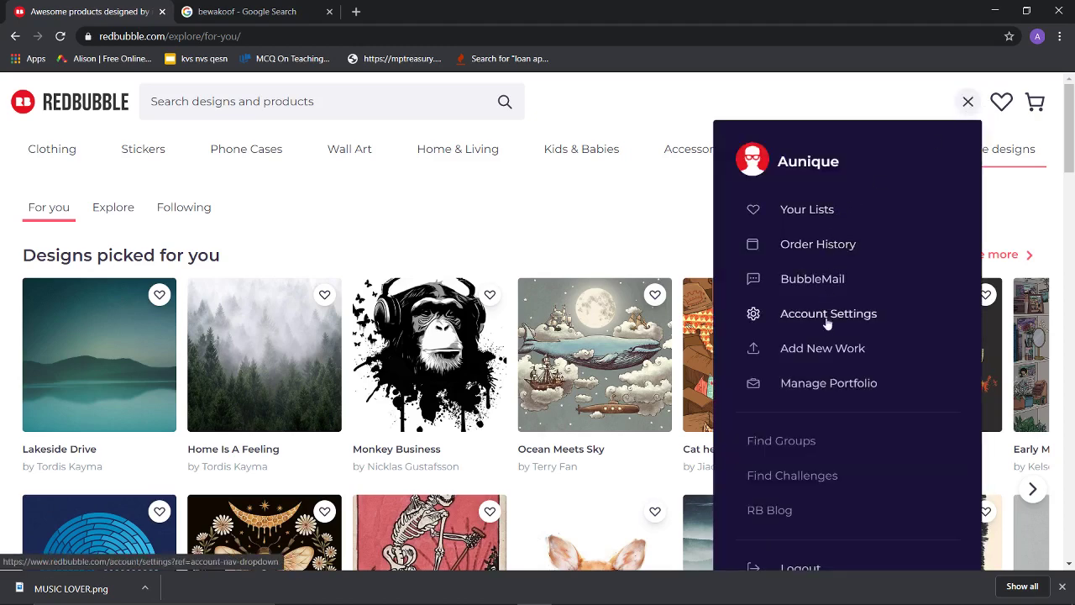
pyautogui.click(808, 384)
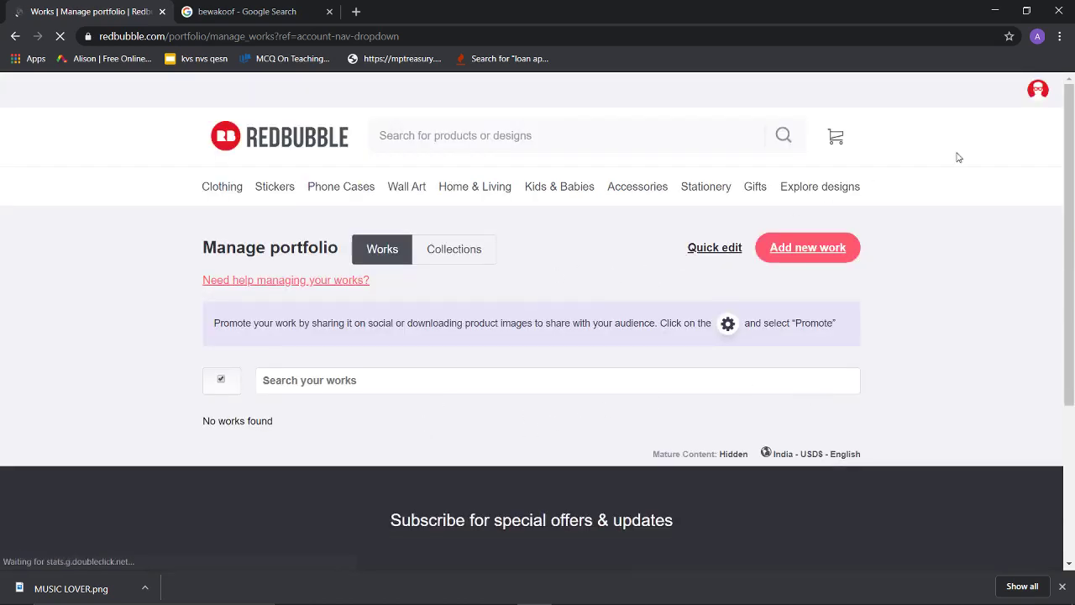
# - View the account's public profile page and return to the Redbubble start page
pyautogui.moveTo(1036, 99)
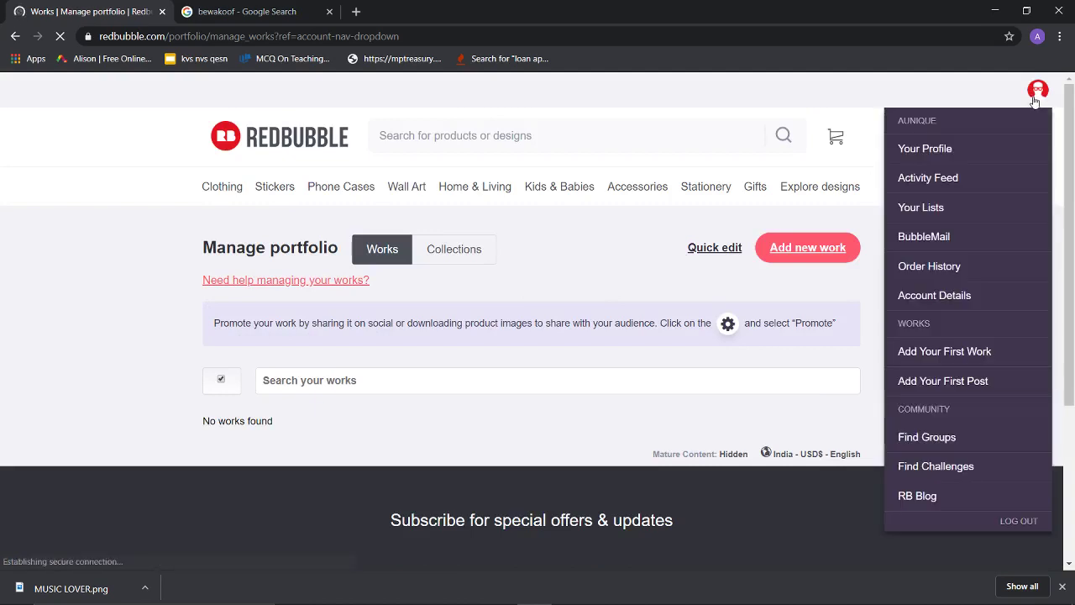
pyautogui.click(941, 158)
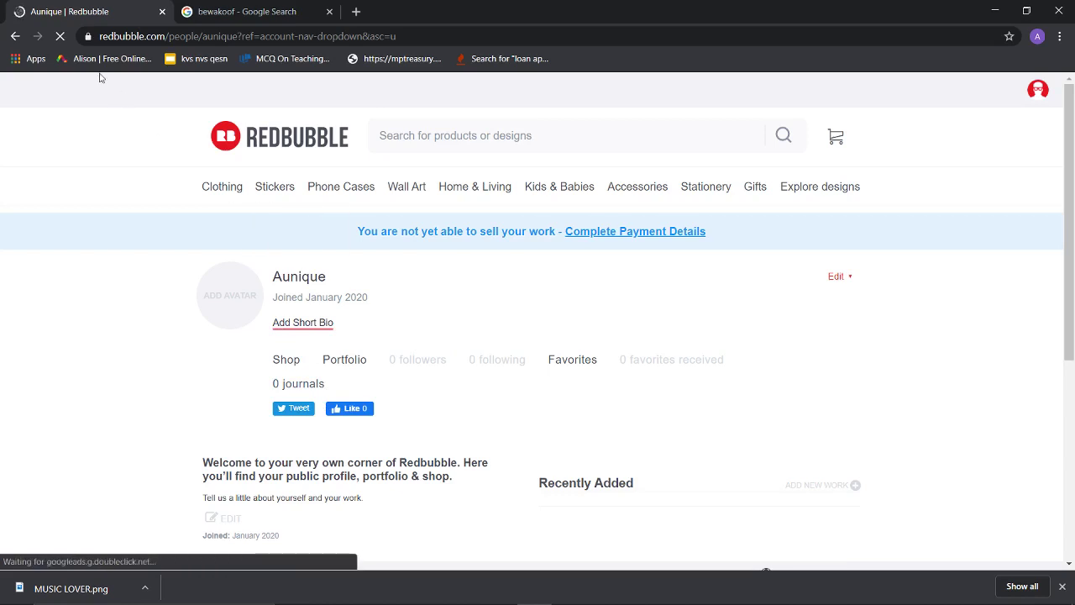
pyautogui.click(14, 37)
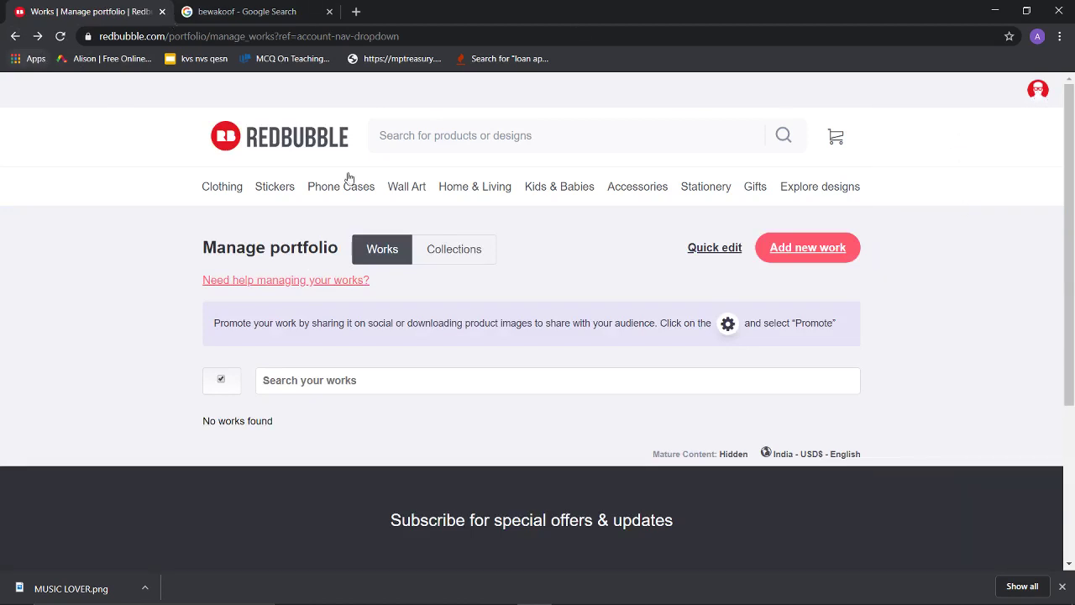
pyautogui.click(15, 37)
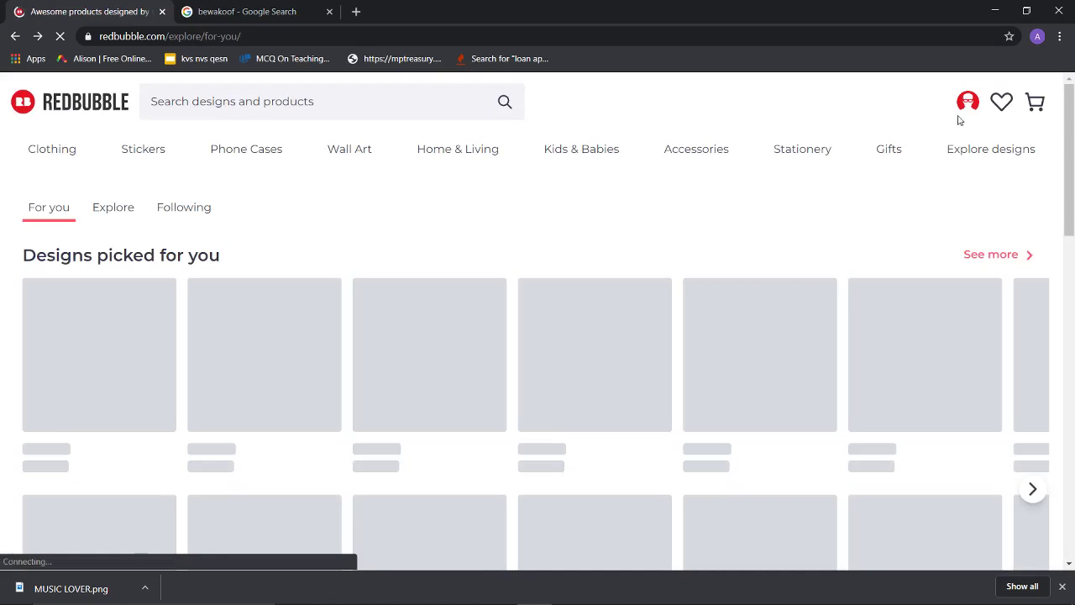
# - Add a new work by uploading the MUSIC LOVER image from Downloads to all products
pyautogui.click(968, 103)
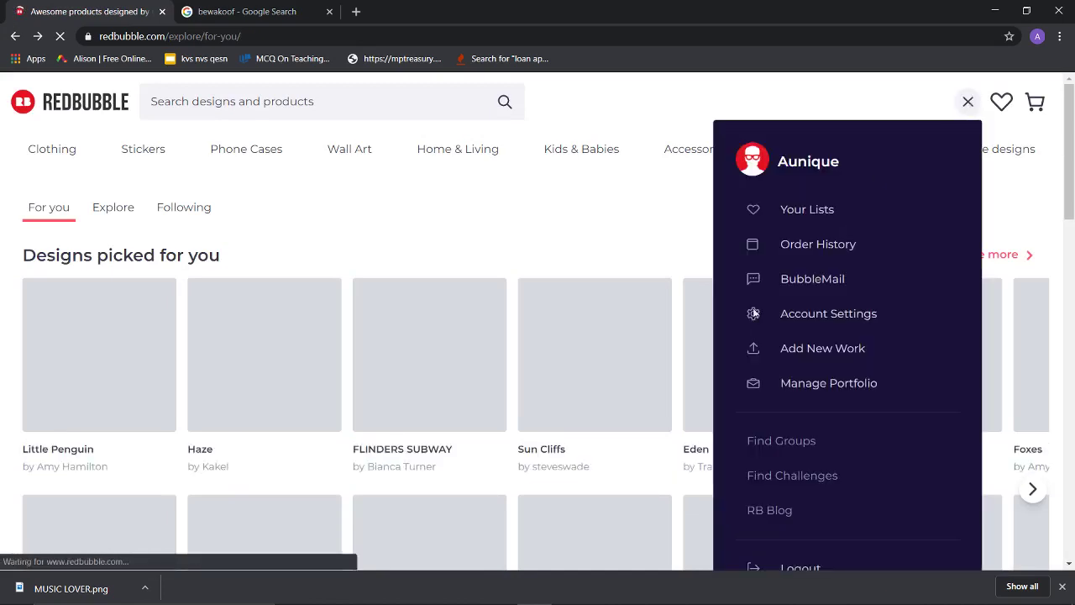
pyautogui.click(789, 351)
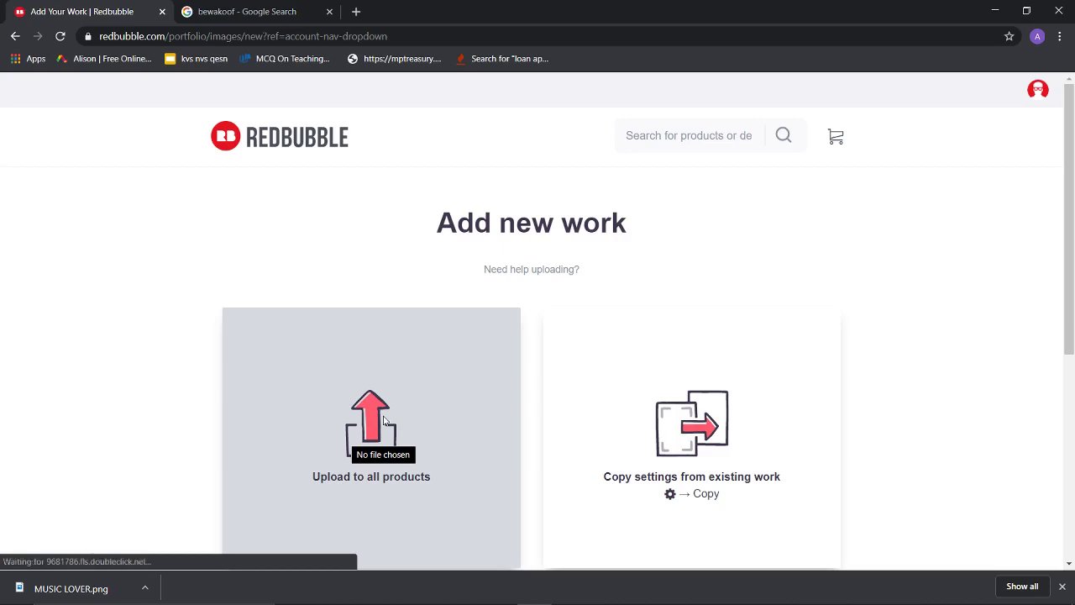
pyautogui.click(1062, 586)
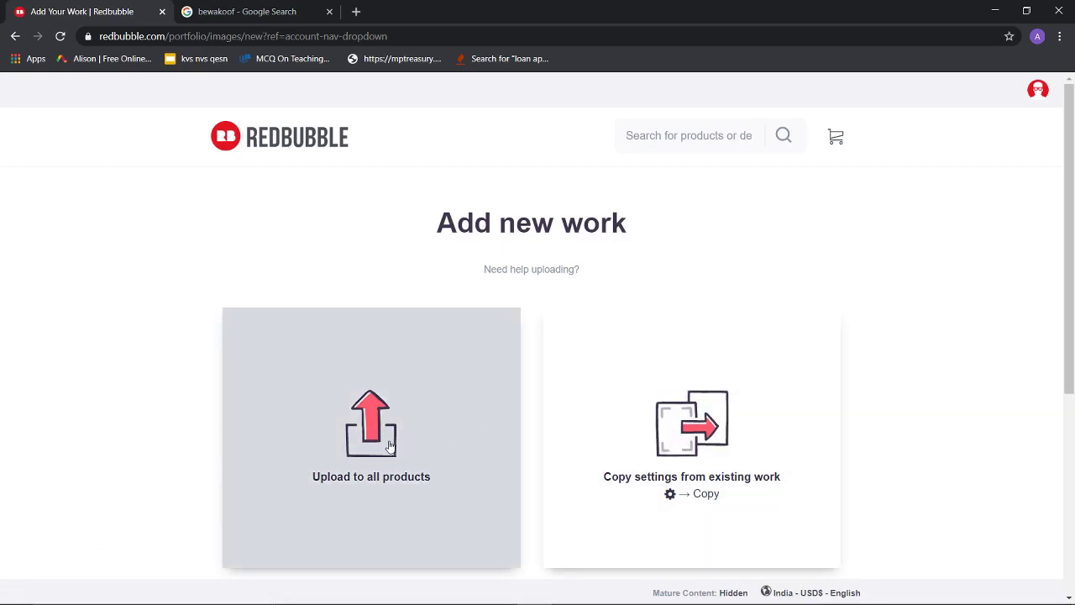
pyautogui.click(383, 443)
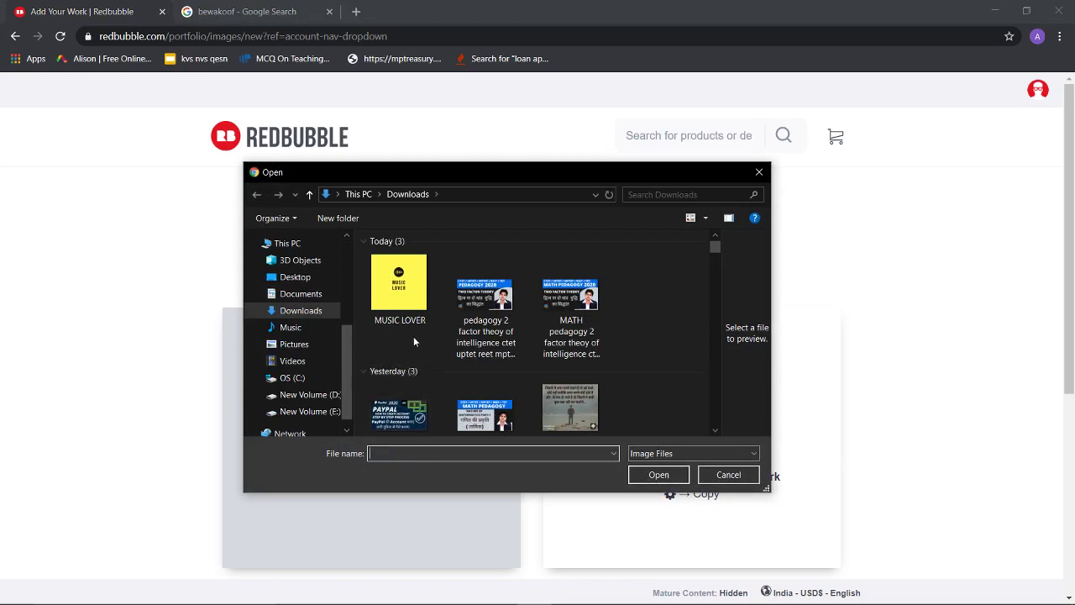
pyautogui.click(404, 294)
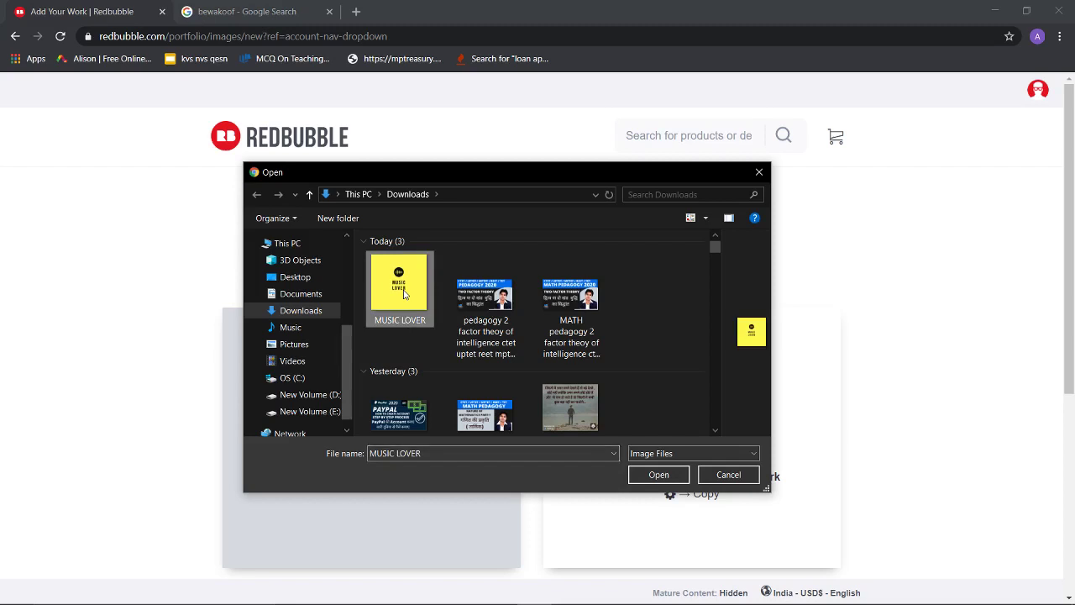
pyautogui.doubleClick(404, 293)
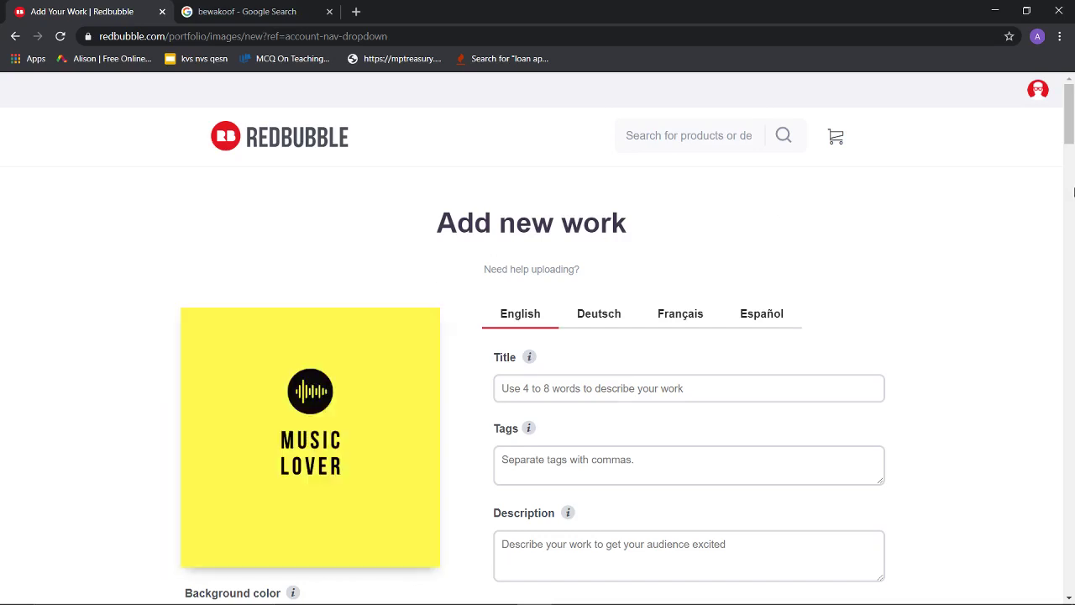
# - Set the uploaded work's background color to the light red #D57A7A
pyautogui.moveTo(1070, 124); pyautogui.dragTo(1072, 139)
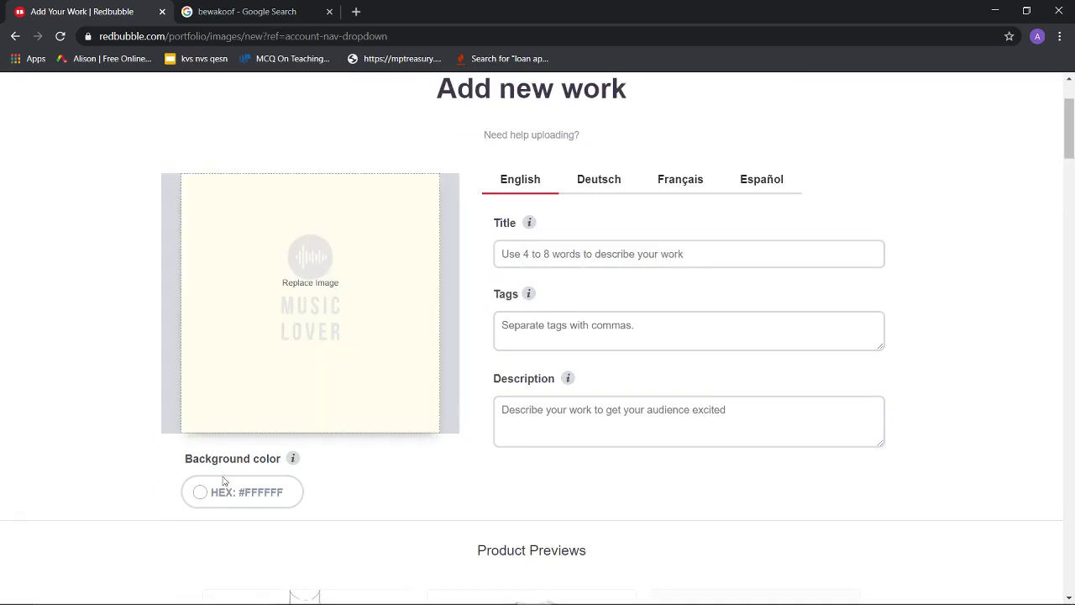
pyautogui.click(202, 499)
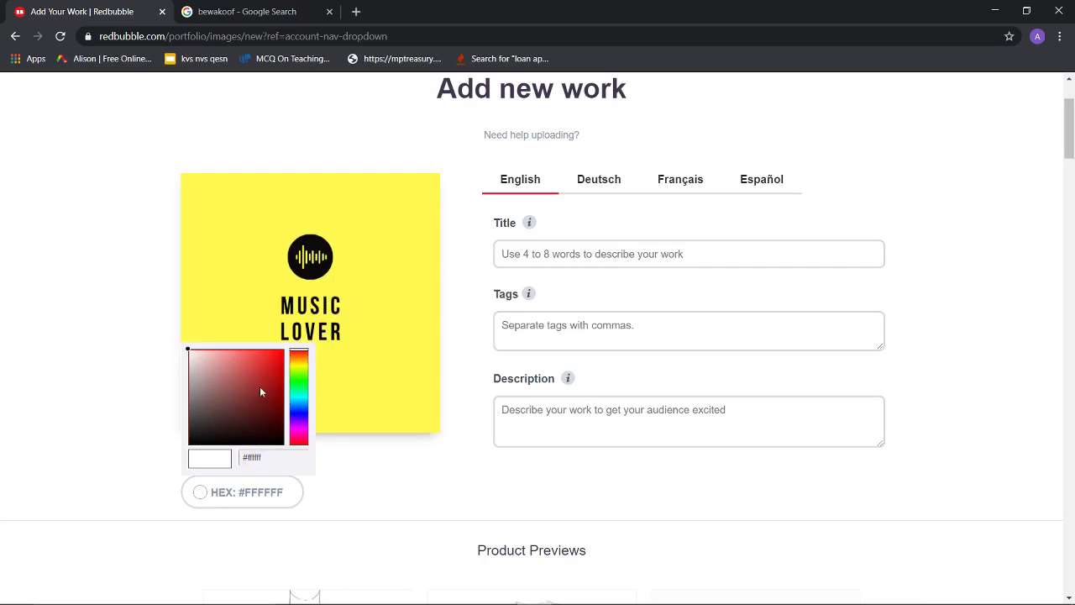
pyautogui.click(259, 386)
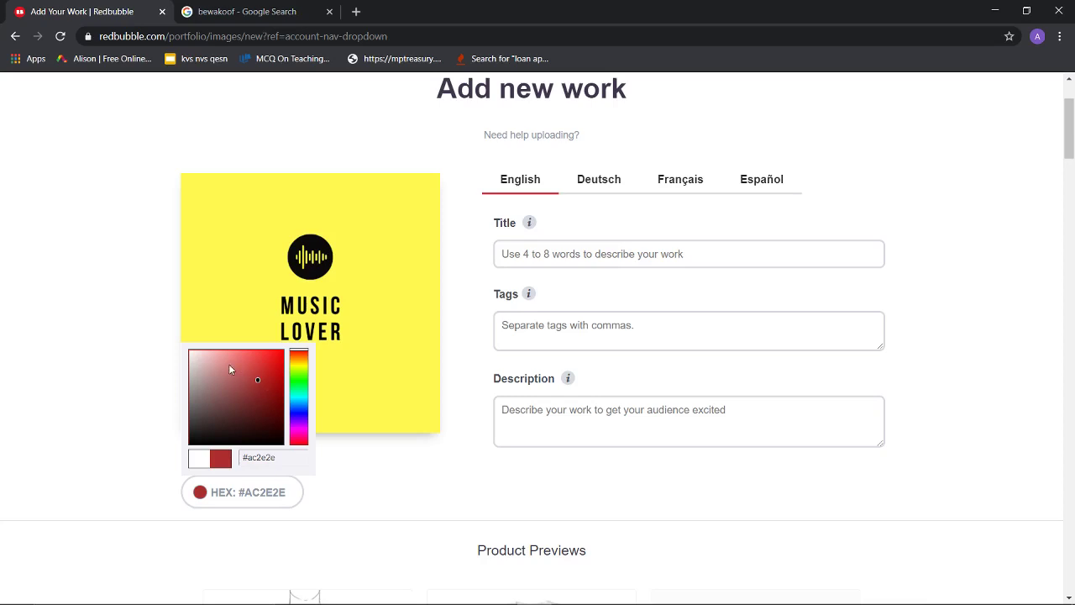
pyautogui.click(228, 364)
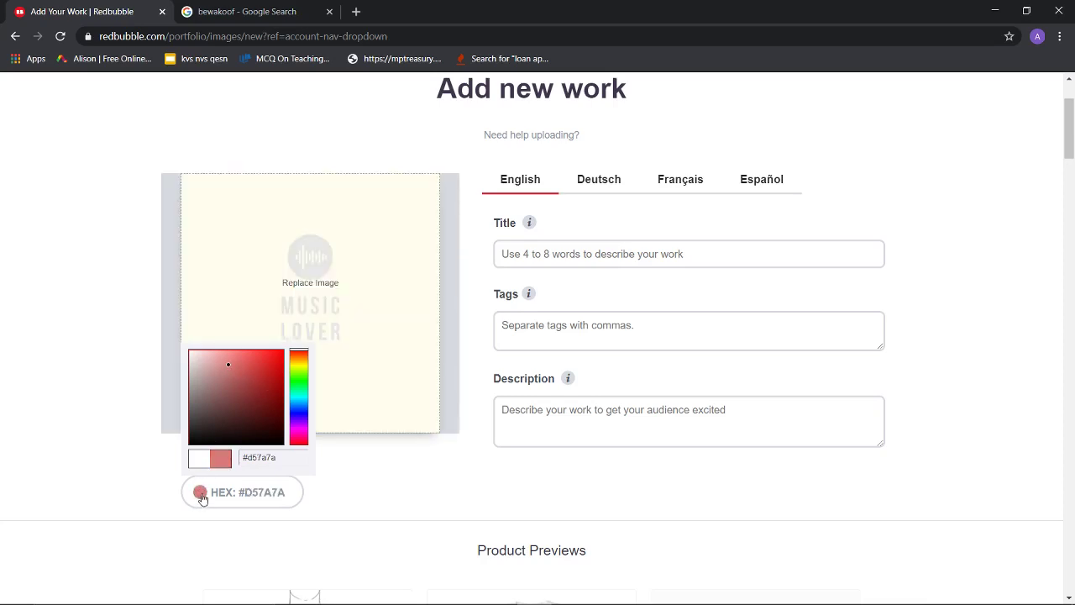
pyautogui.click(324, 483)
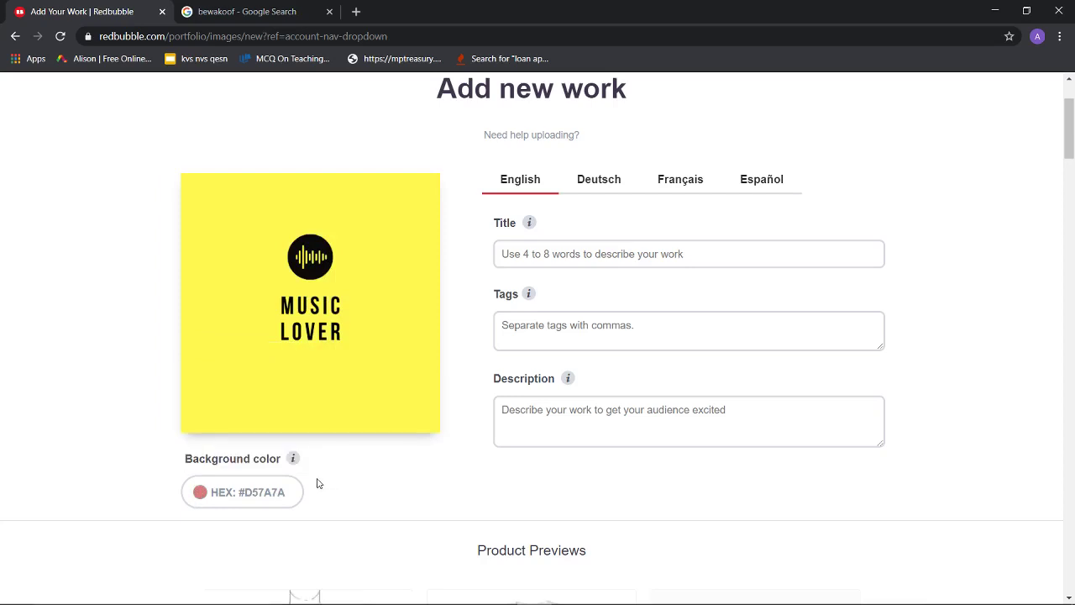
# - Enter "music lover" as the English title of the work
pyautogui.click(532, 262)
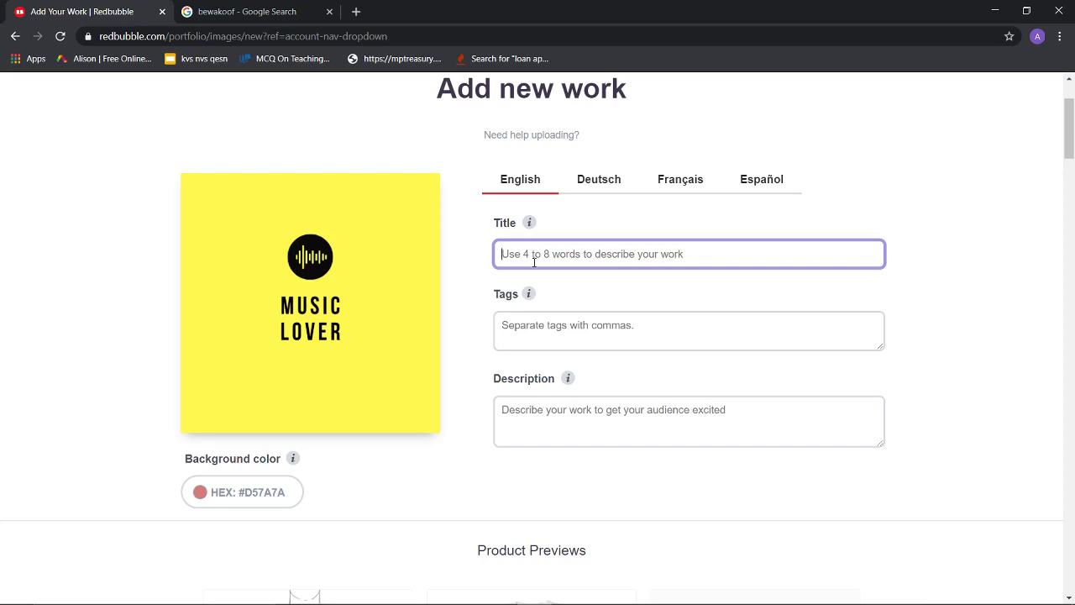
pyautogui.write('ts')
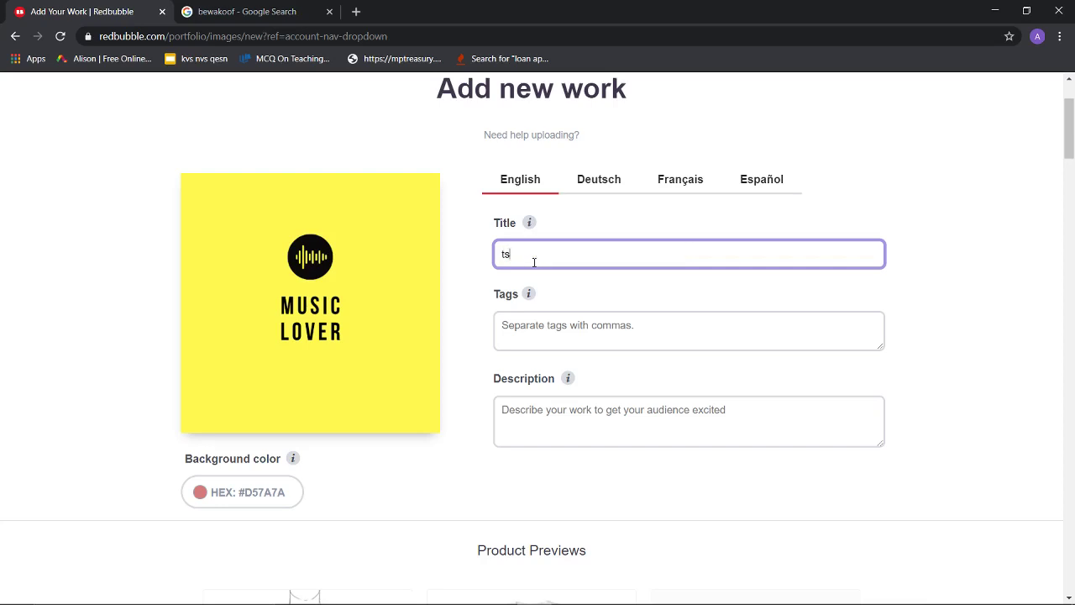
pyautogui.write('hirt')
pyautogui.press('BackSpace')
pyautogui.press('BackSpace')
pyautogui.press('BackSpace')
pyautogui.press('BackSpace')
pyautogui.press('BackSpace')
pyautogui.press('BackSpace')
pyautogui.write('music lover')
# - Enter "music lover" as both the tags and the description of the work
pyautogui.click(532, 330)
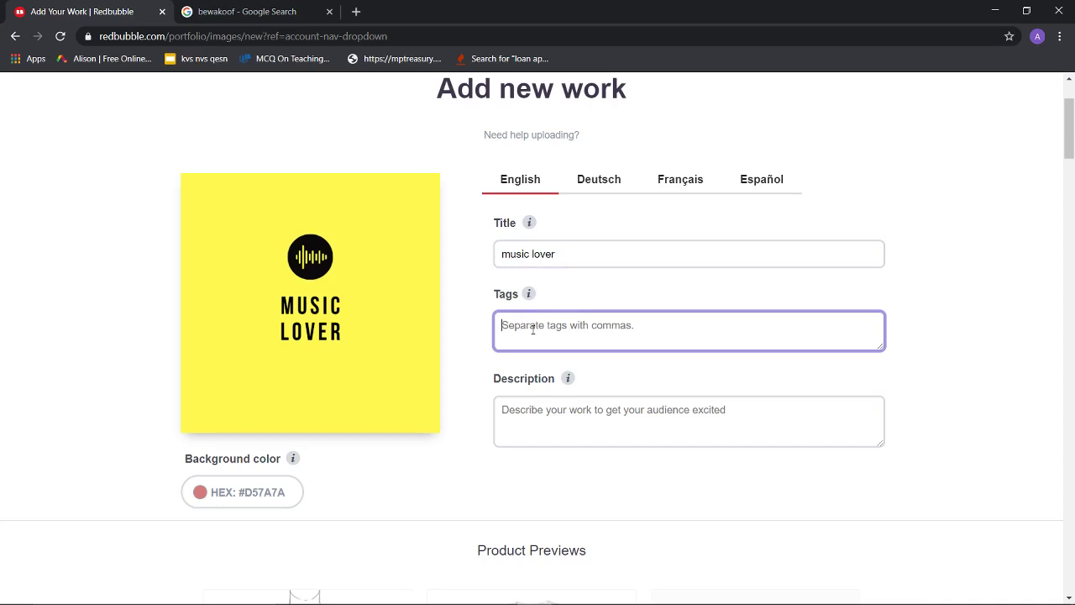
pyautogui.write('m')
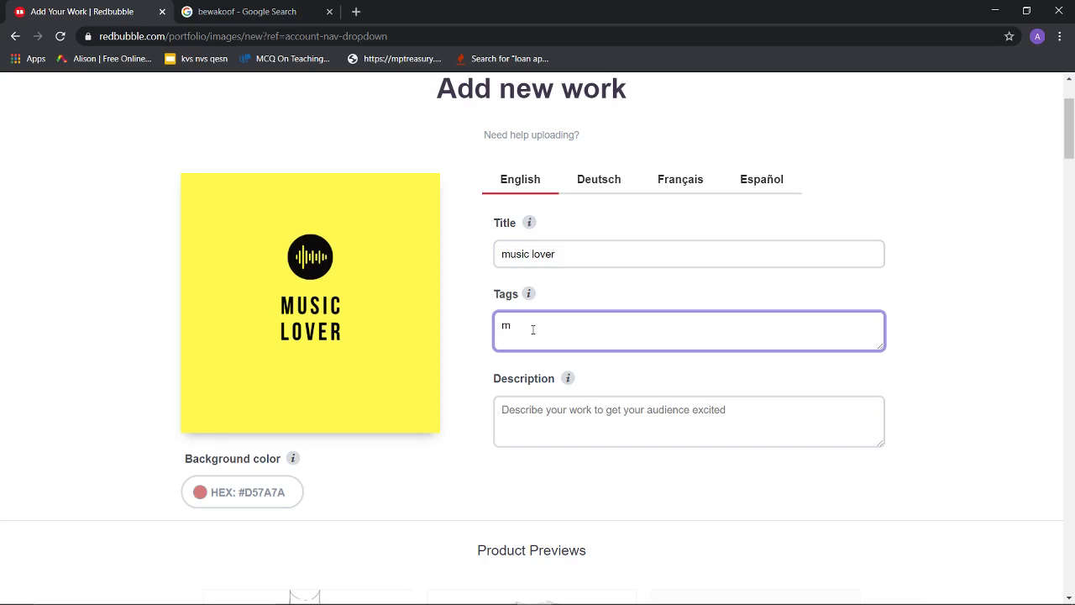
pyautogui.write('usic lover')
pyautogui.click(535, 409)
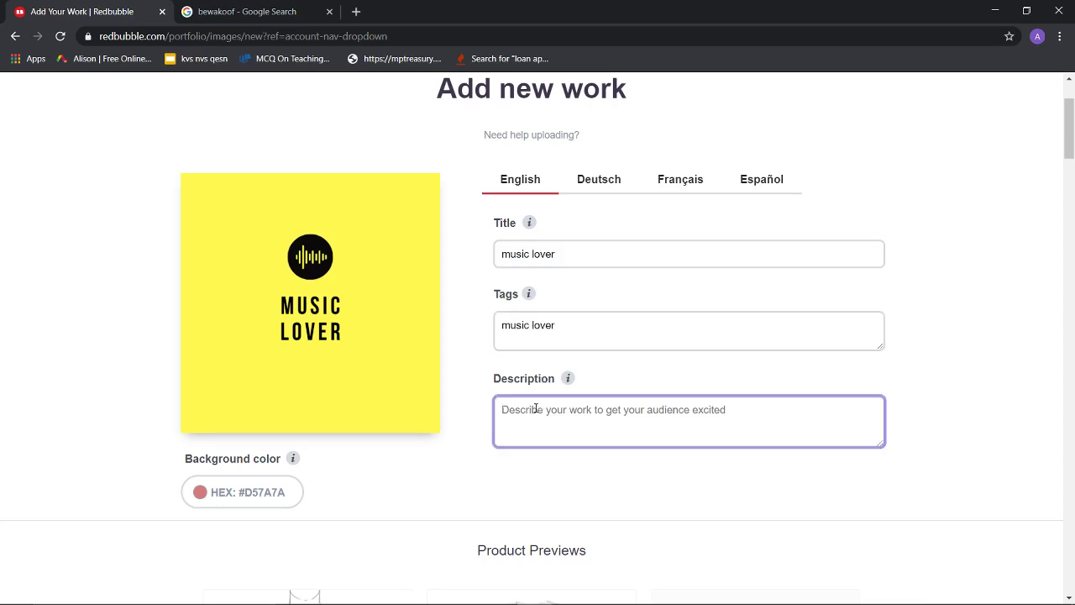
pyautogui.write('music')
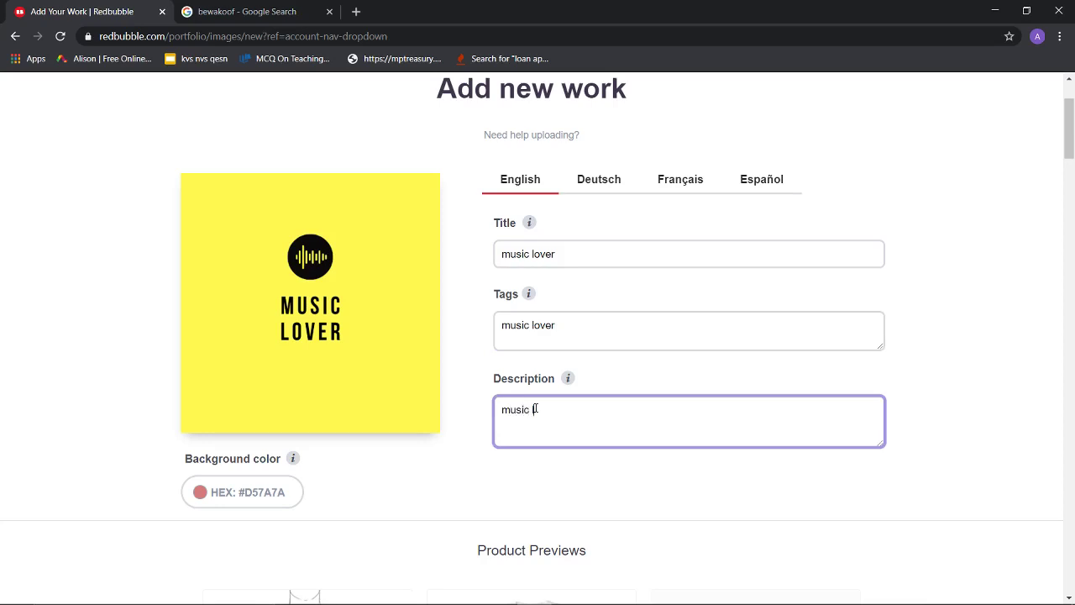
pyautogui.write(' lover')
# - Edit the Standard Print Clothing product, moving the design slightly on the T-shirt's front and choosing the dark grey shirt color
pyautogui.moveTo(1071, 147); pyautogui.dragTo(1070, 204)
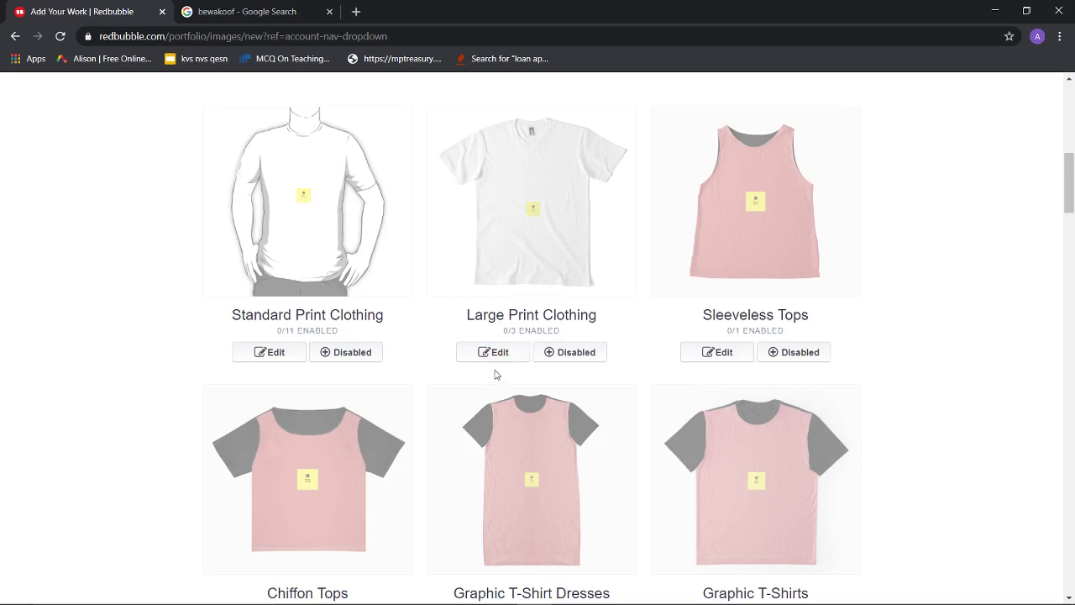
pyautogui.click(280, 358)
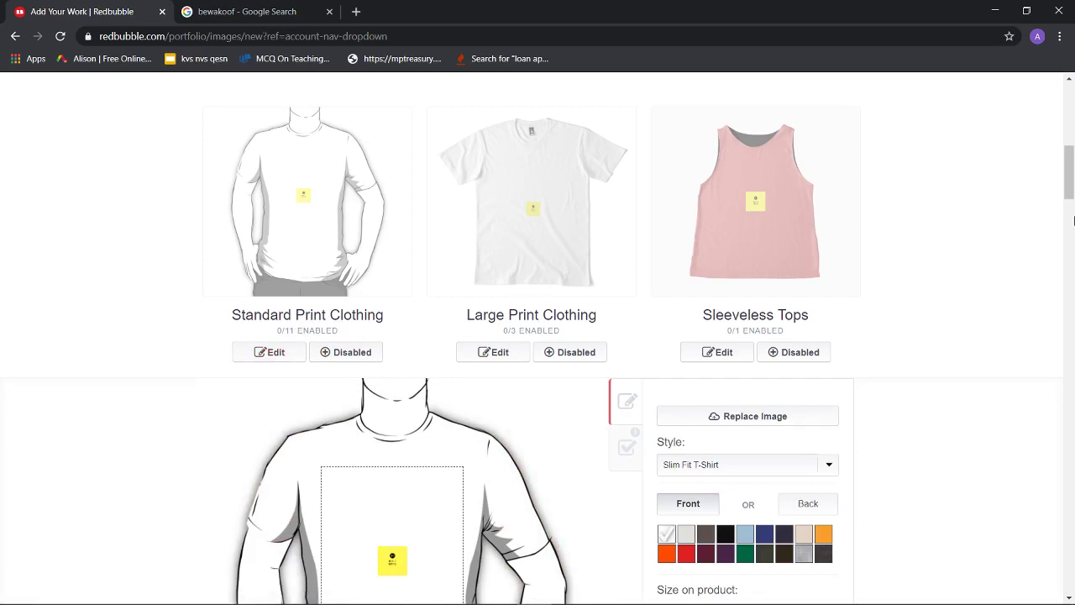
pyautogui.moveTo(1070, 192); pyautogui.dragTo(1069, 225)
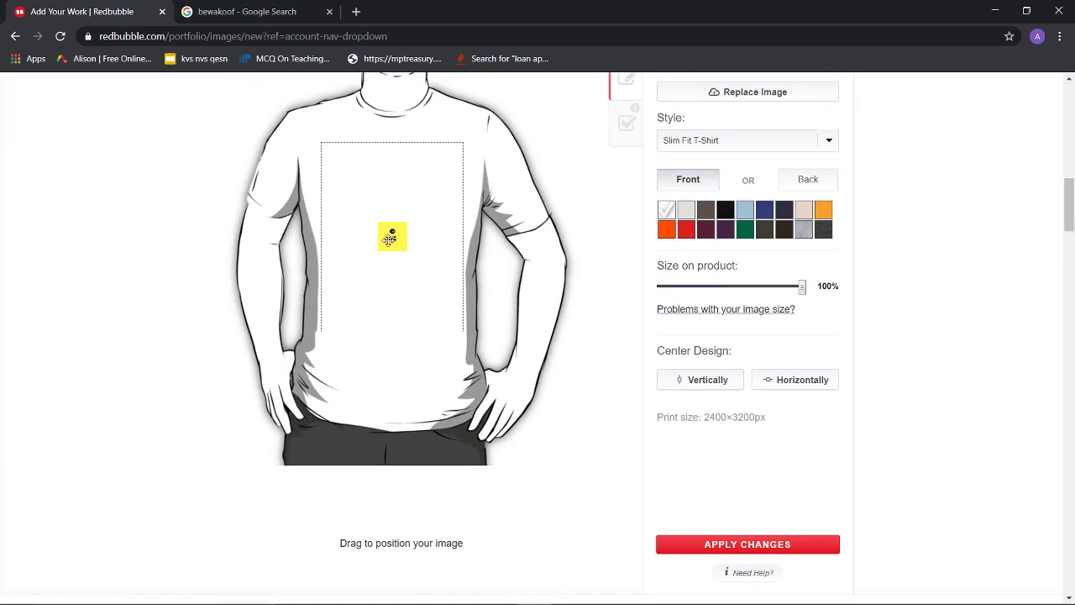
pyautogui.doubleClick(395, 244)
pyautogui.moveTo(389, 238)
pyautogui.mouseDown()
pyautogui.moveTo(392, 216)
pyautogui.moveTo(391, 241)
pyautogui.mouseUp()
pyautogui.moveTo(1063, 195)
pyautogui.mouseDown()
pyautogui.moveTo(1072, 128)
pyautogui.moveTo(1072, 242)
pyautogui.moveTo(1071, 202)
pyautogui.mouseUp()
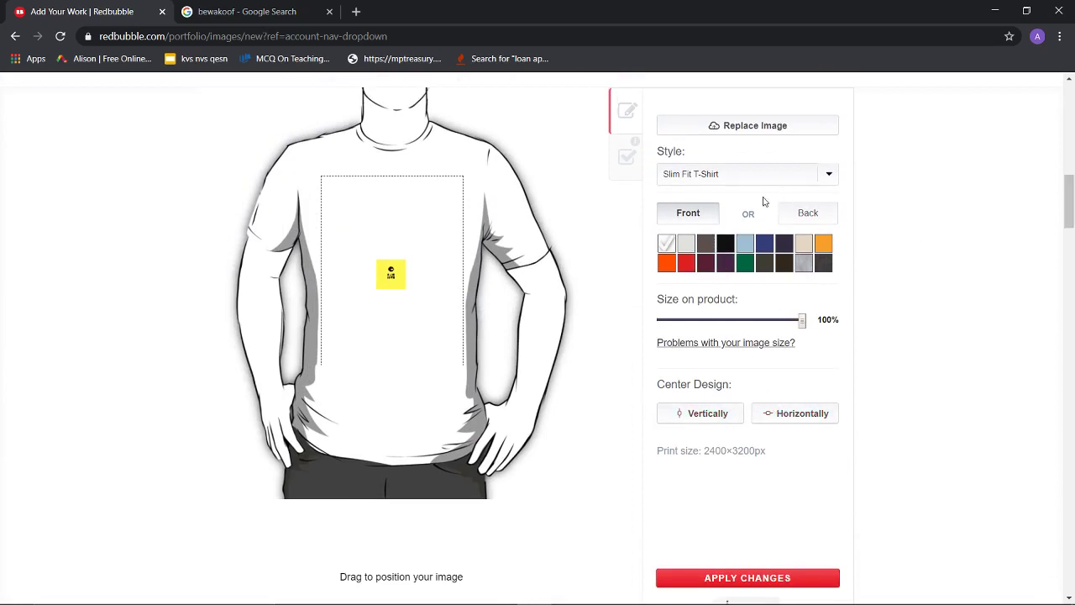
pyautogui.click(706, 245)
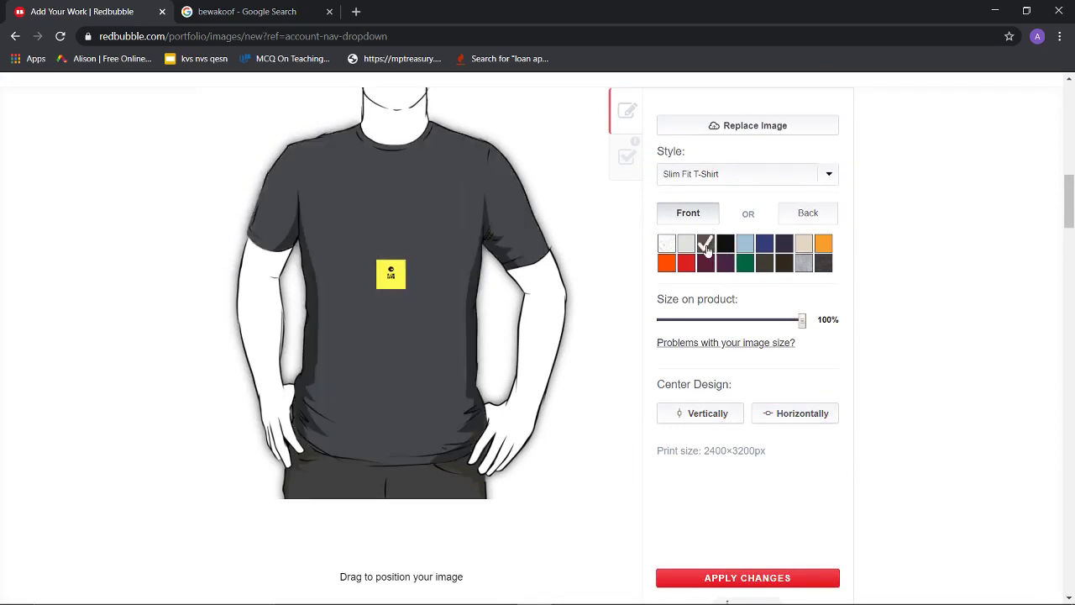
# - Open the Phone Cases & Skins product's design editor and look over the product previews below it
pyautogui.moveTo(1069, 211); pyautogui.dragTo(1072, 288)
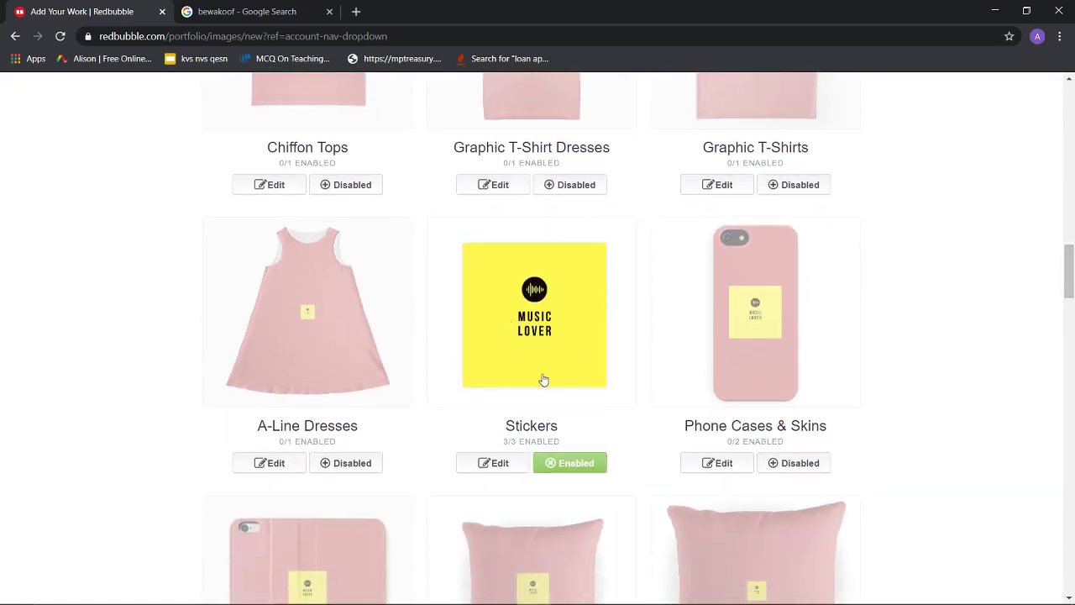
pyautogui.click(753, 346)
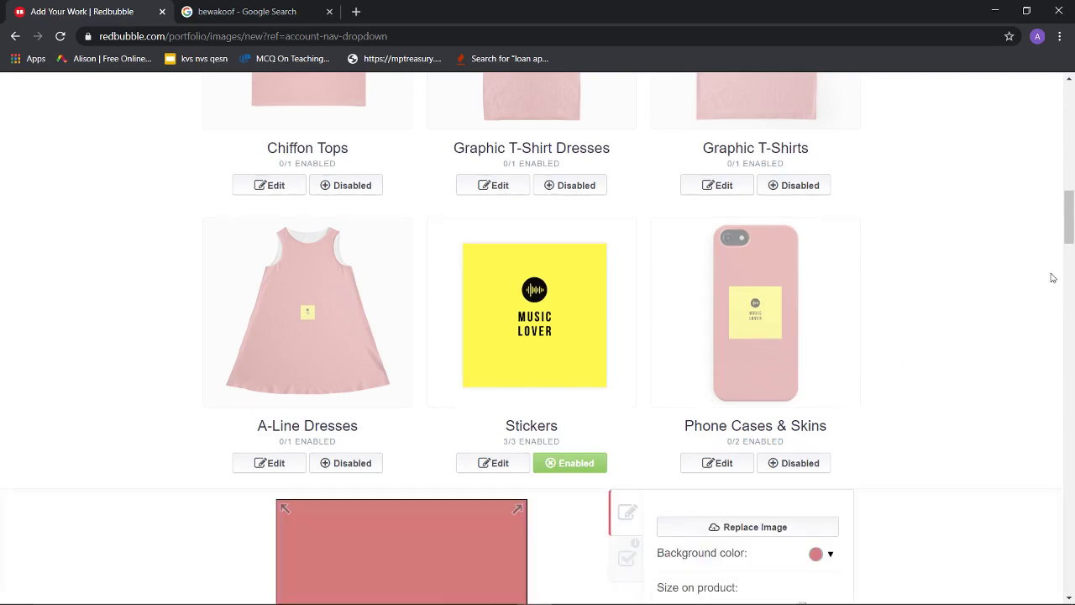
pyautogui.moveTo(1069, 240); pyautogui.dragTo(1069, 321)
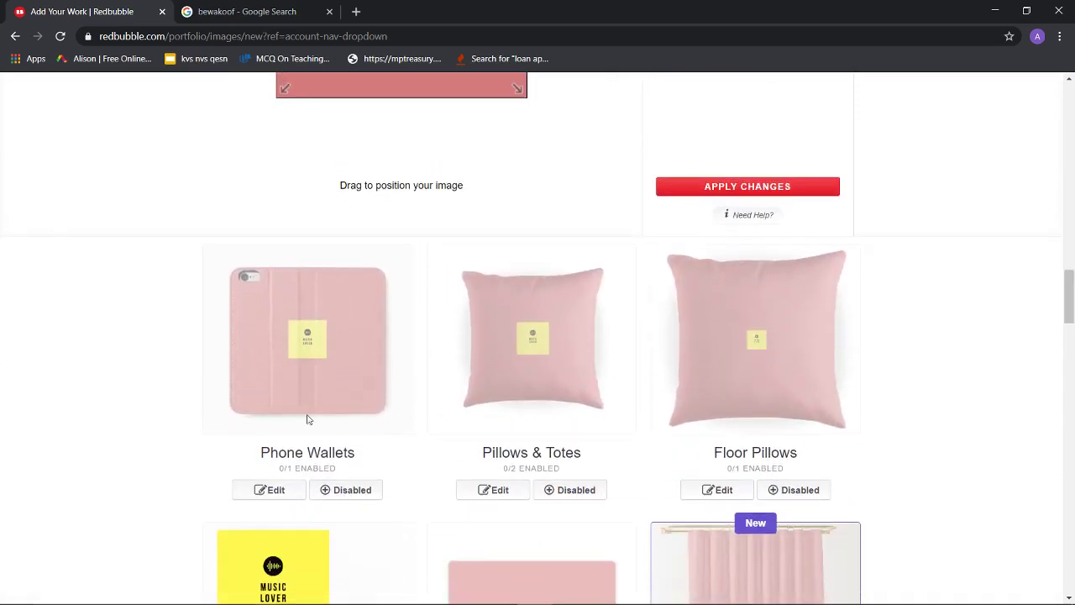
# - Review the whole new work form, from the title and tags down to the rights declaration and save option
pyautogui.moveTo(1068, 300); pyautogui.dragTo(1039, 75)
pyautogui.moveTo(424, 398)
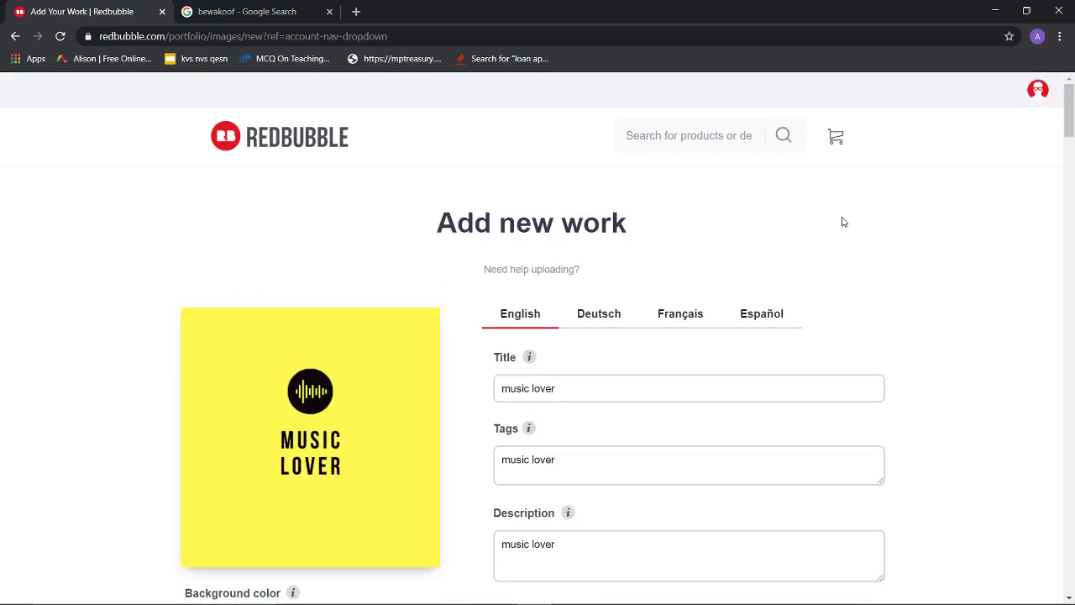
pyautogui.moveTo(1070, 126)
pyautogui.mouseDown()
pyautogui.moveTo(1070, 212)
pyautogui.moveTo(1065, 119)
pyautogui.mouseUp()
pyautogui.moveTo(1073, 158); pyautogui.dragTo(1069, 567)
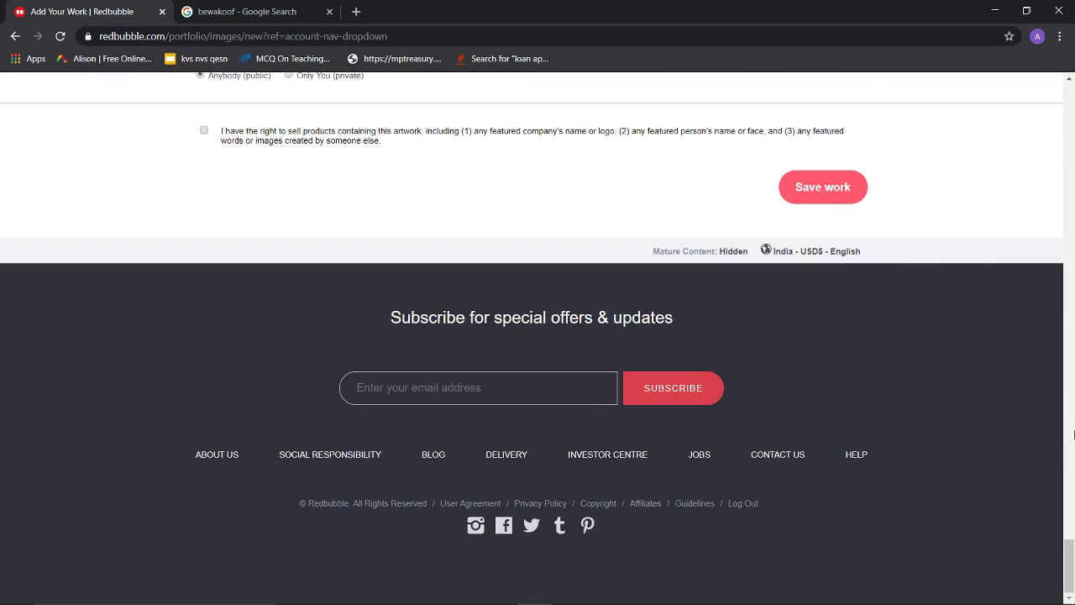
pyautogui.moveTo(1070, 563); pyautogui.dragTo(1071, 79)
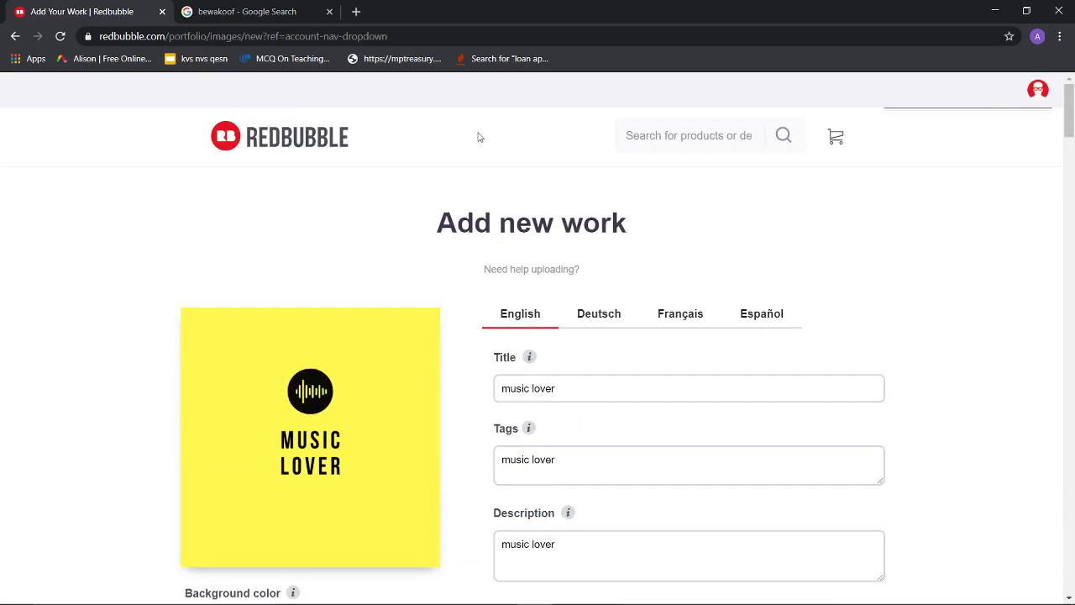
# - Leave the new work form without saving and browse the men's Baseball ¾ Sleeve T-shirt listings in the shop
pyautogui.click(12, 37)
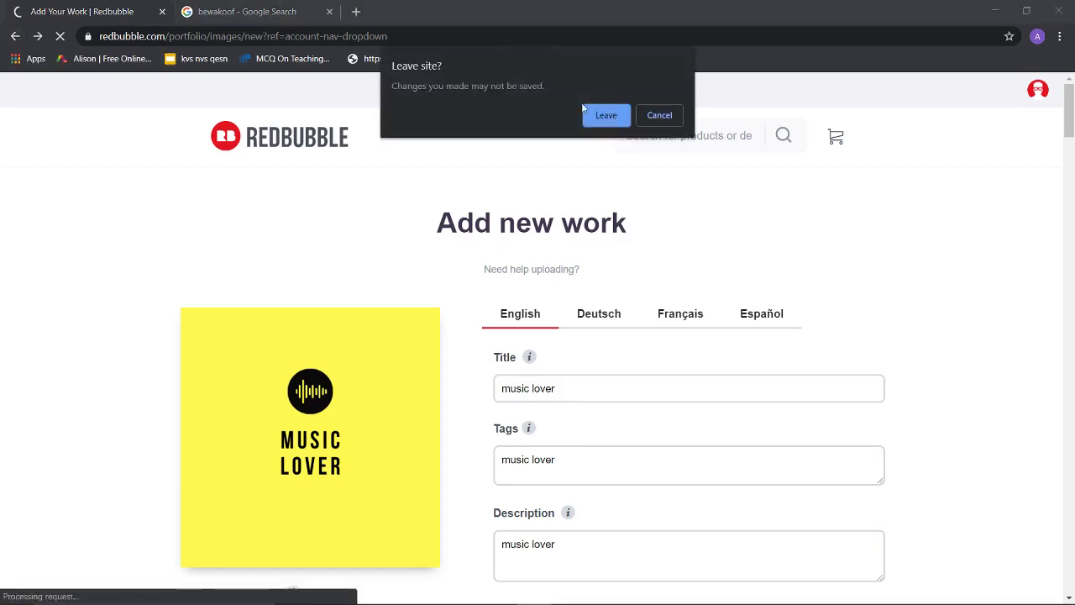
pyautogui.click(605, 116)
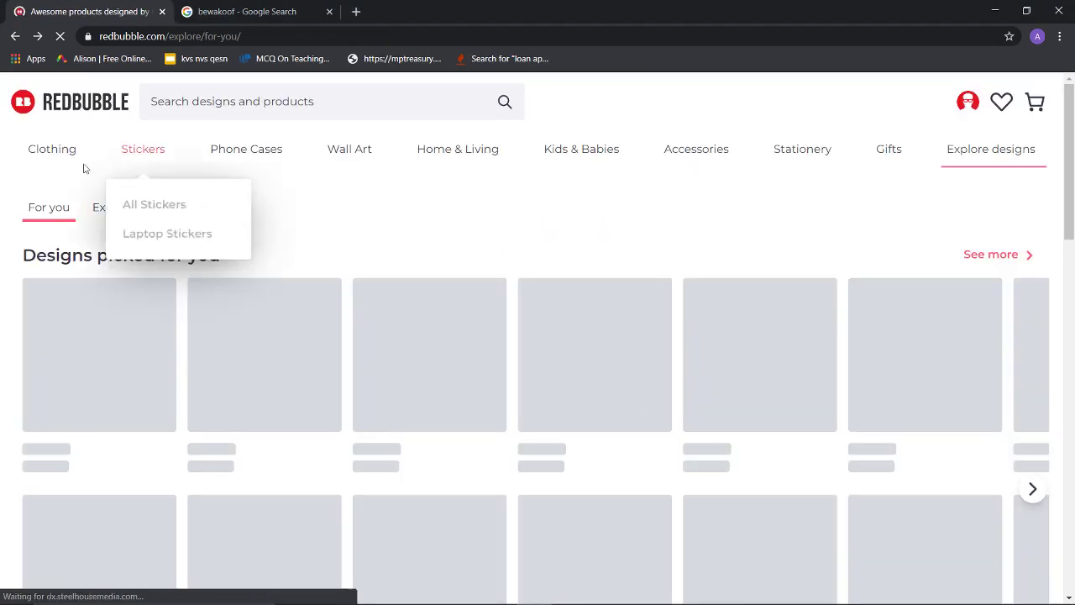
pyautogui.moveTo(53, 151)
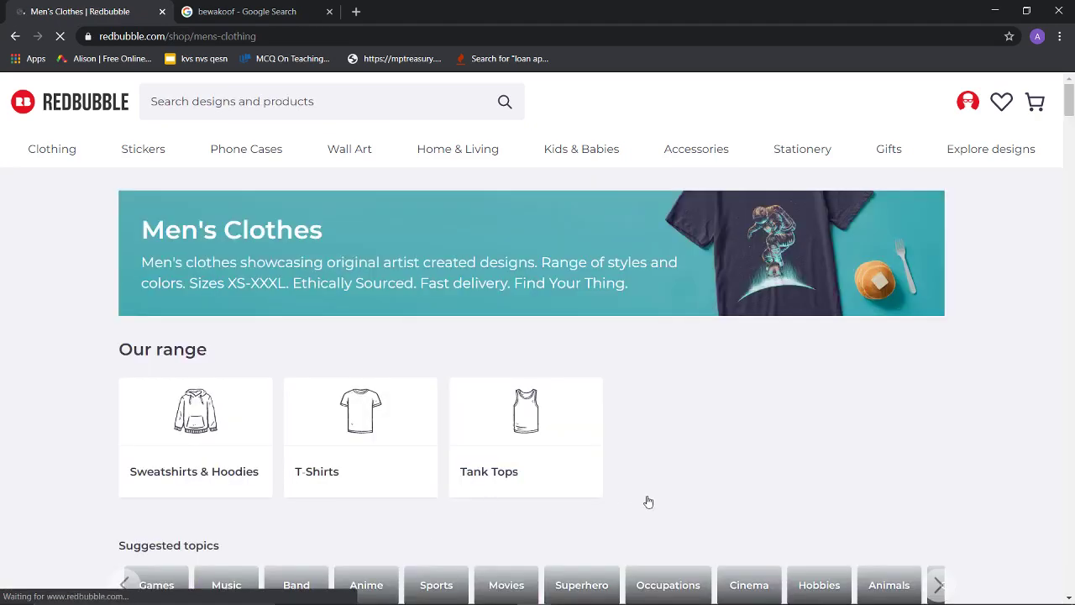
pyautogui.click(364, 406)
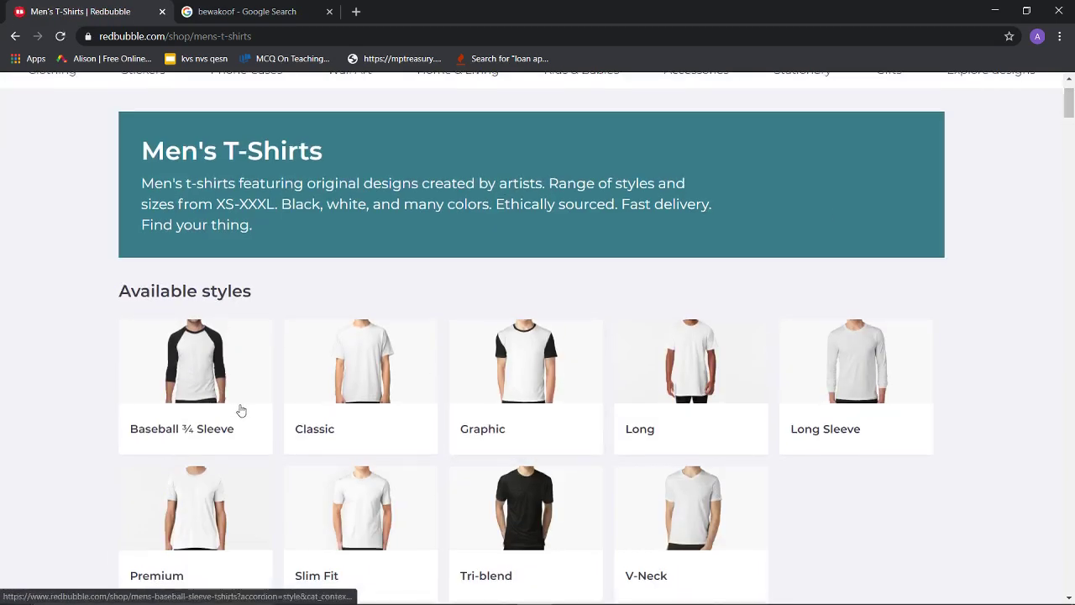
pyautogui.click(197, 377)
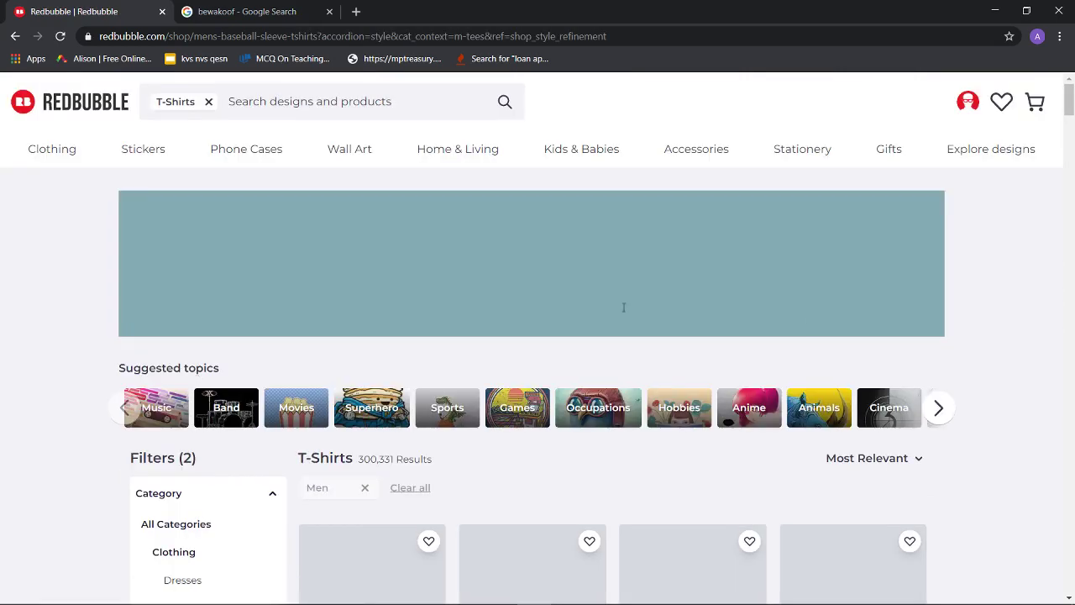
pyautogui.scroll(-3, 590, 254)
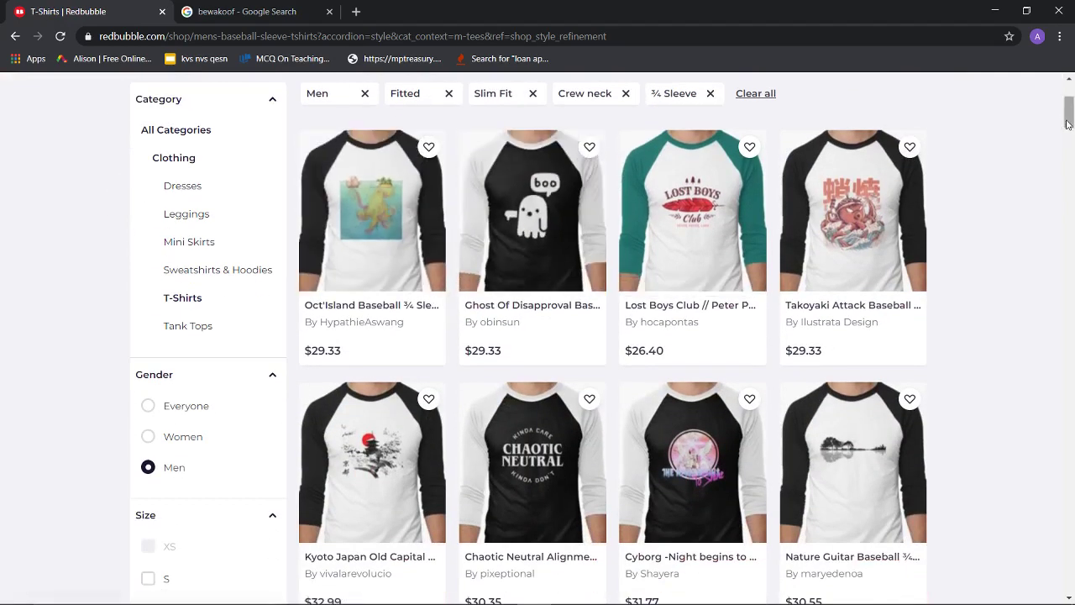
pyautogui.moveTo(1068, 124)
pyautogui.mouseDown()
pyautogui.moveTo(1067, 112)
pyautogui.moveTo(1070, 124)
pyautogui.mouseUp()
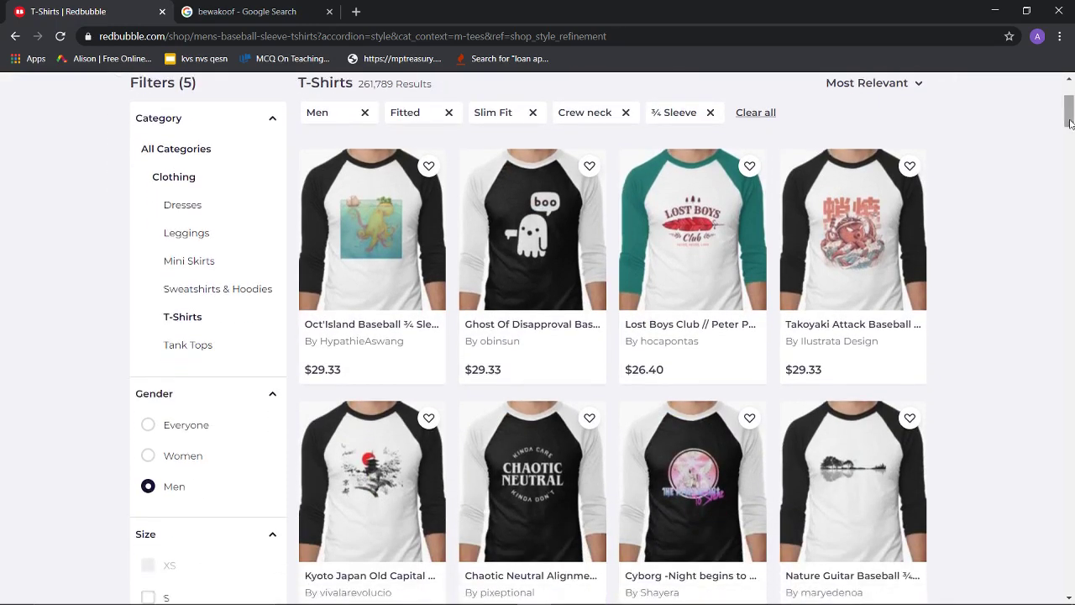
pyautogui.moveTo(1070, 123)
pyautogui.mouseDown()
pyautogui.moveTo(1070, 101)
pyautogui.moveTo(1073, 189)
pyautogui.moveTo(1072, 116)
pyautogui.mouseUp()
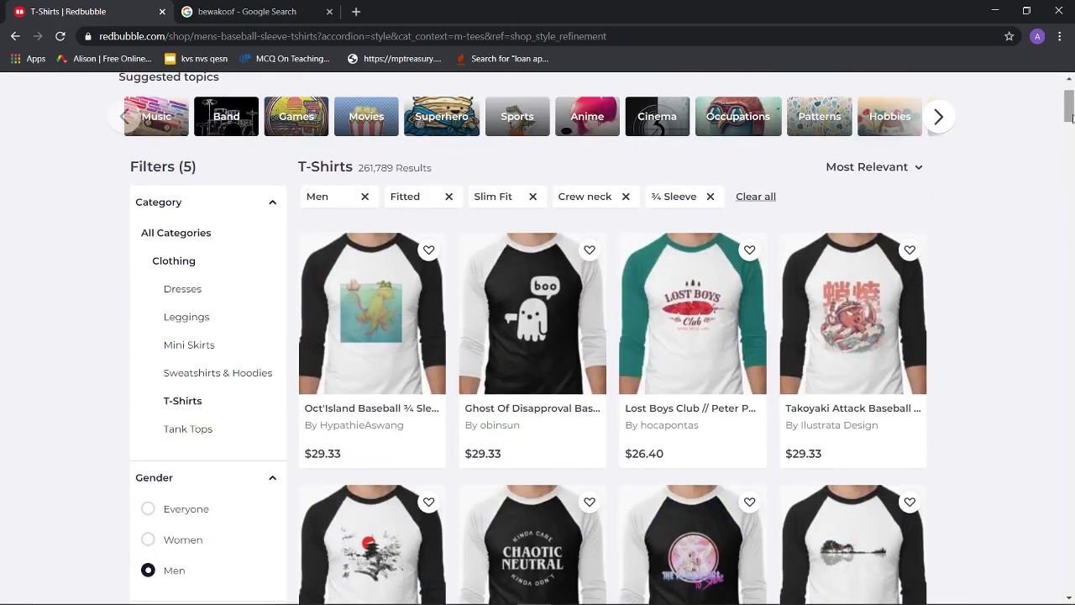
pyautogui.moveTo(1072, 116); pyautogui.dragTo(1070, 106)
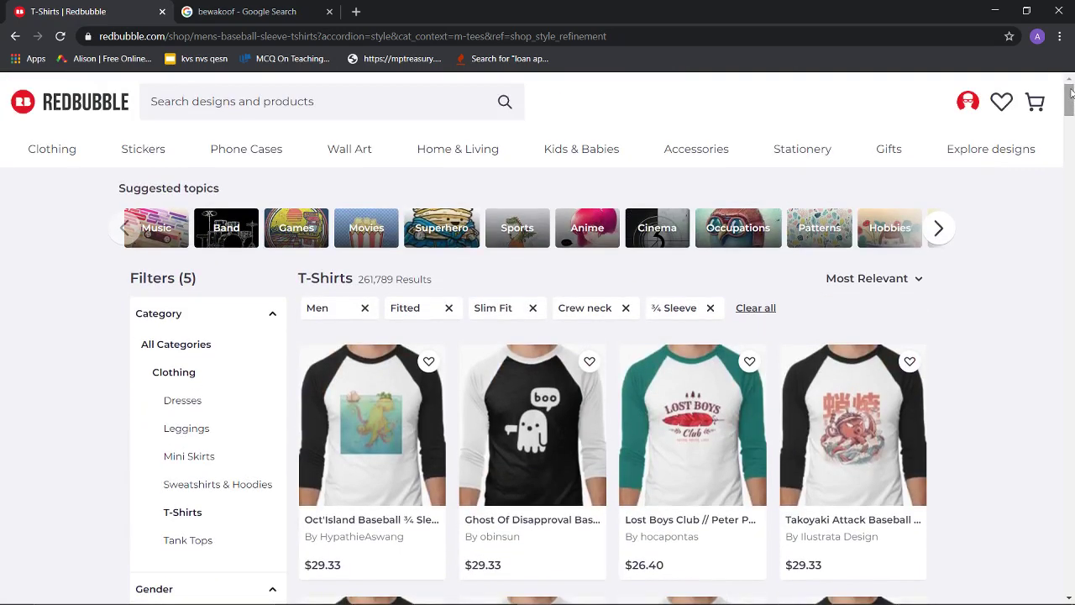
# - Open the payment details section of the account settings
pyautogui.click(963, 112)
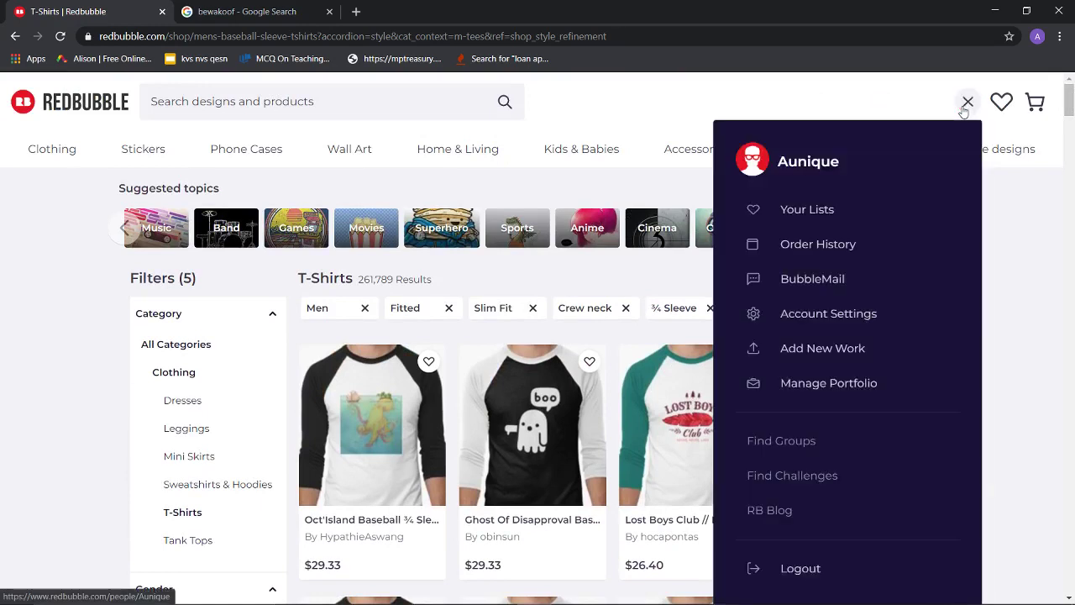
pyautogui.click(825, 314)
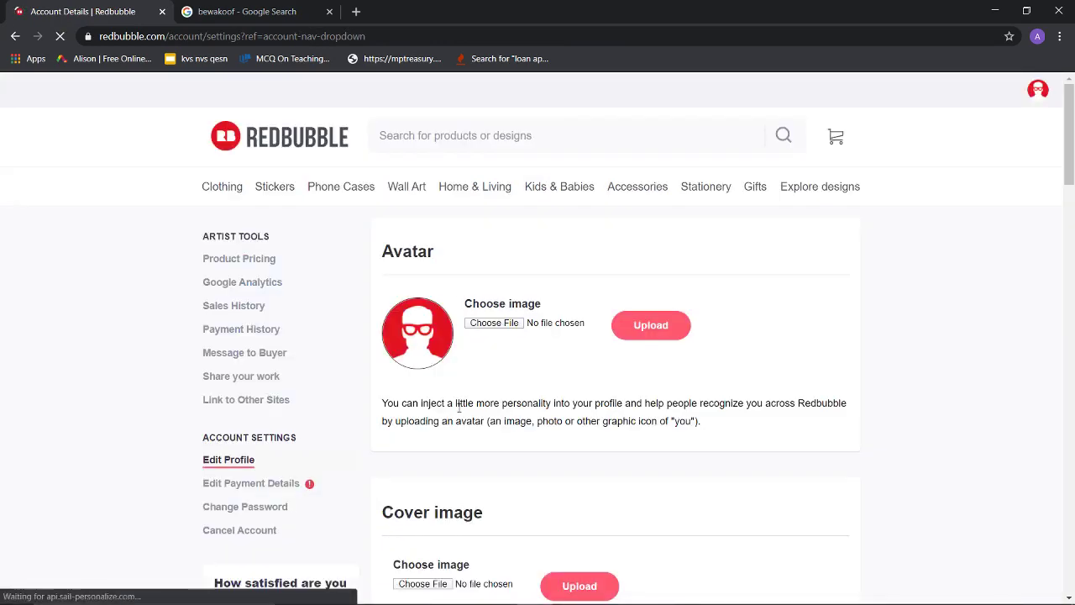
pyautogui.click(216, 492)
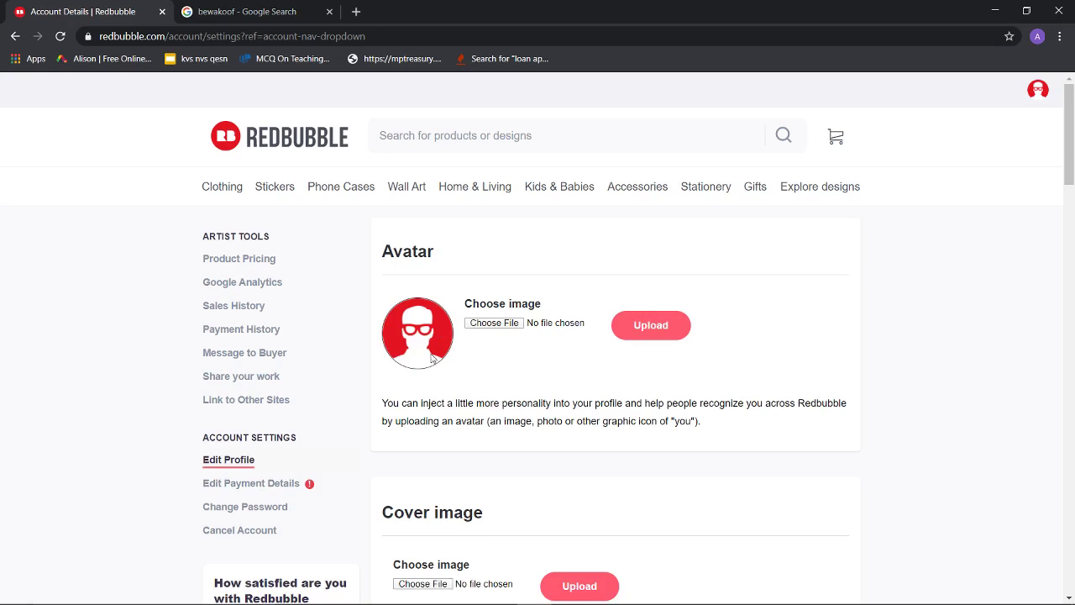
pyautogui.click(236, 487)
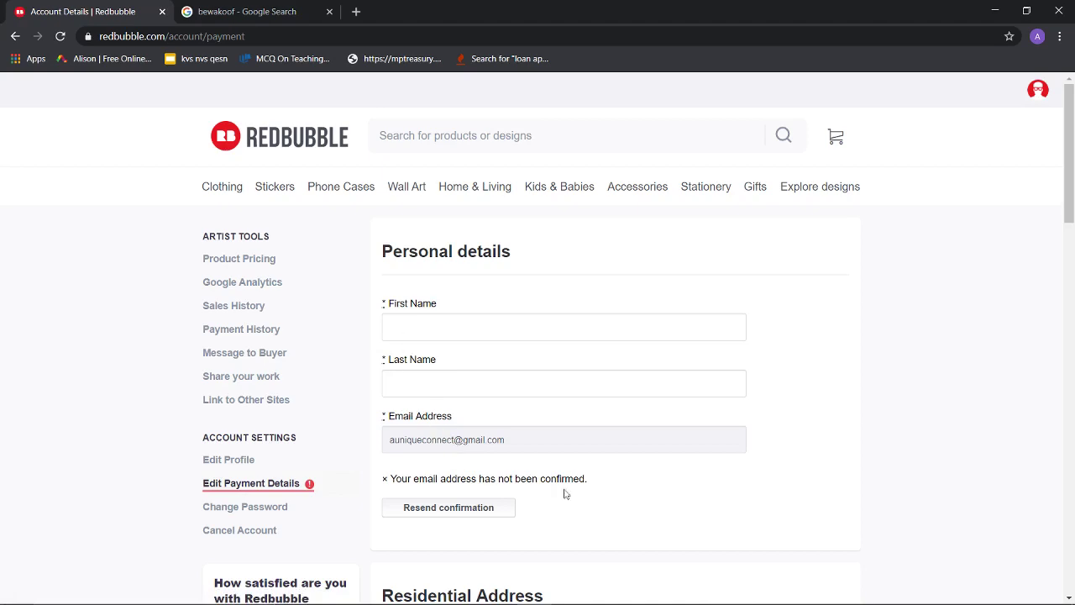
# - Set the payment currency to United States Dollars (USD) - PayPal or ACH Bank Transfer
pyautogui.moveTo(1072, 168); pyautogui.dragTo(1072, 364)
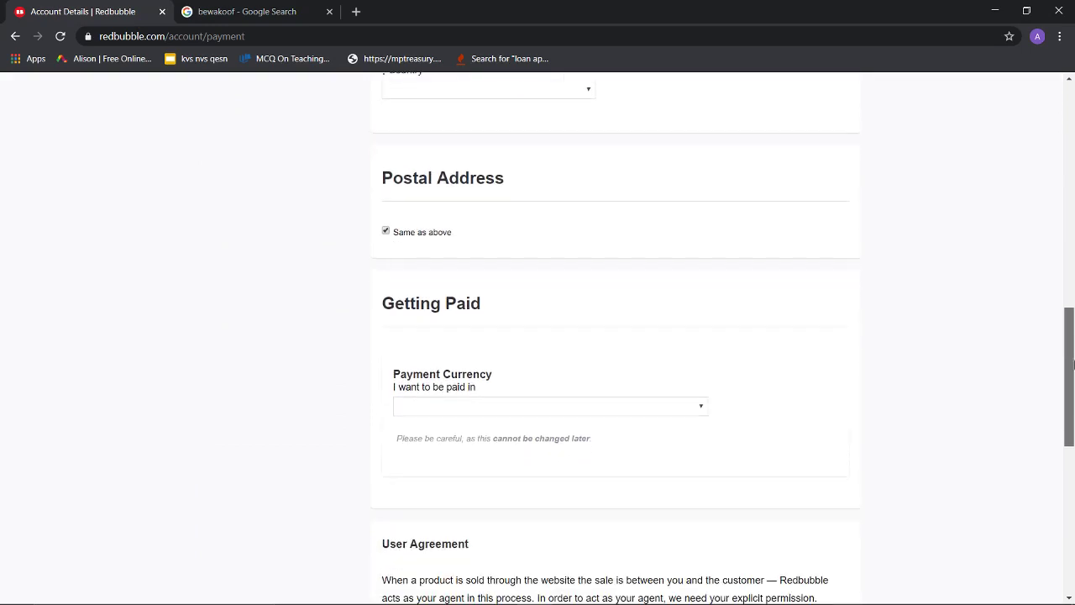
pyautogui.click(701, 410)
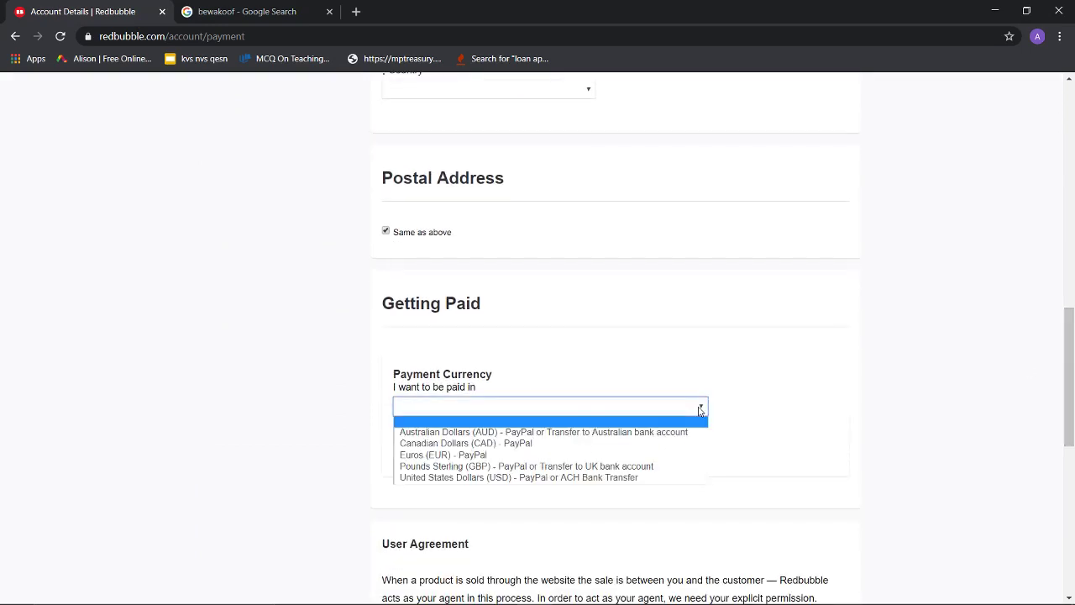
pyautogui.click(499, 477)
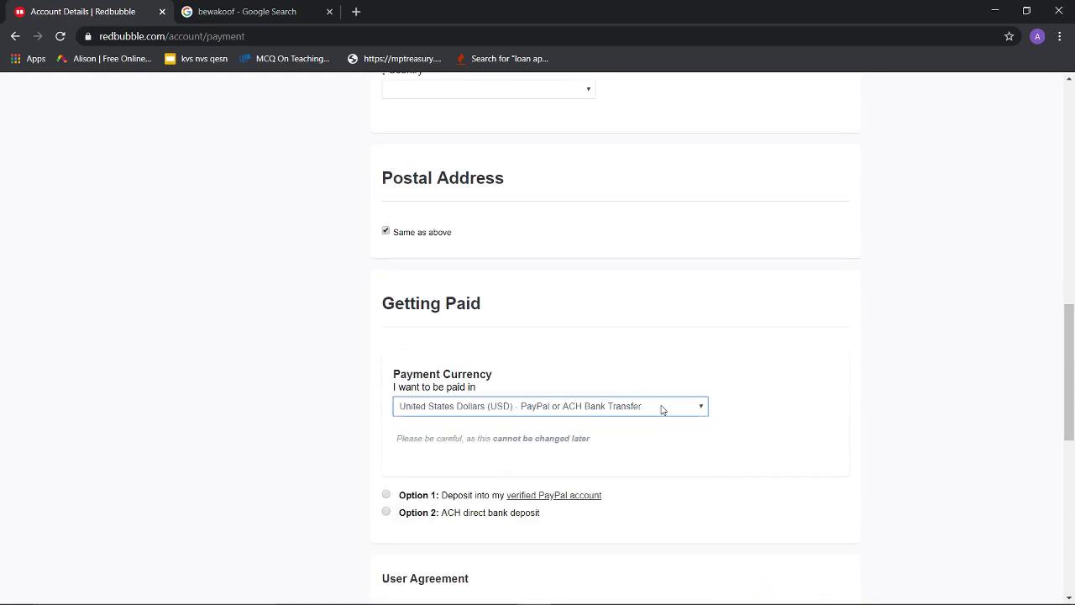
pyautogui.moveTo(1073, 339); pyautogui.dragTo(1070, 354)
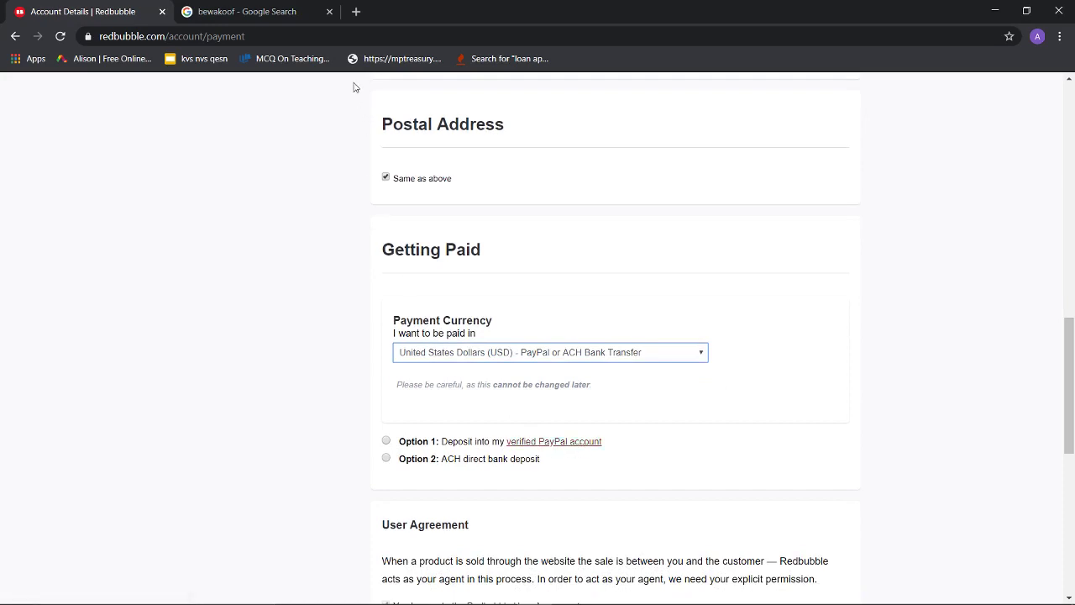
# - Search the web for PayPal in a new browser tab and open the PayPal website
pyautogui.click(356, 11)
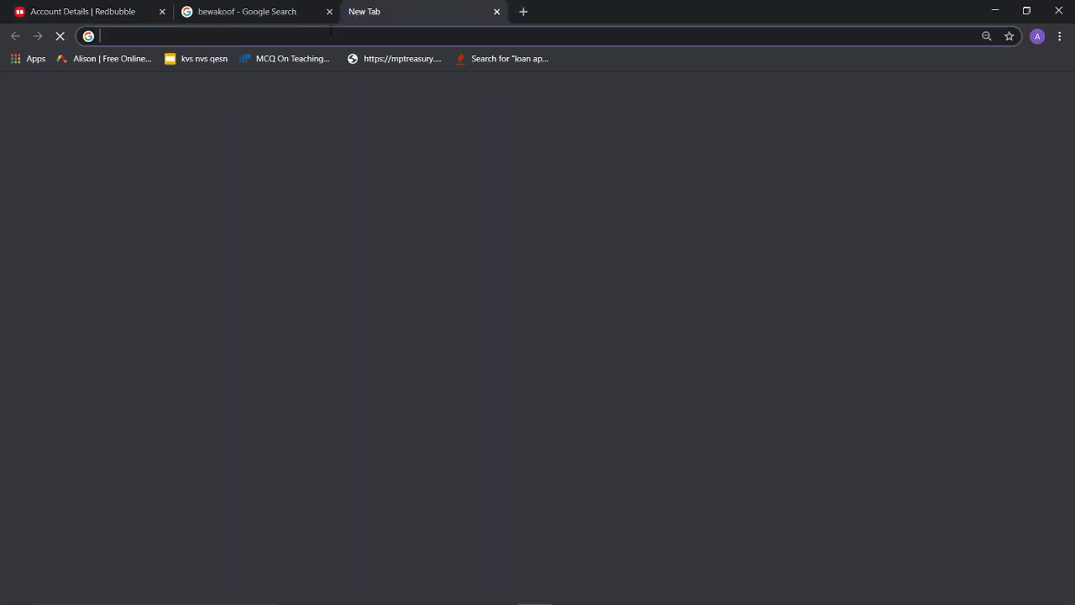
pyautogui.write('paypa')
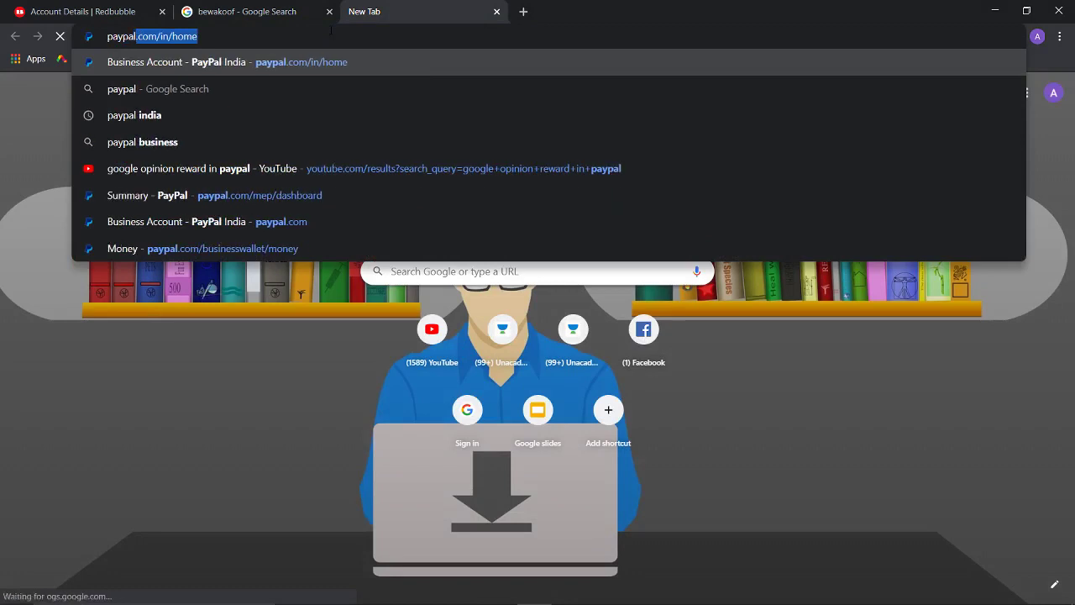
pyautogui.write('lk')
pyautogui.press('Return')
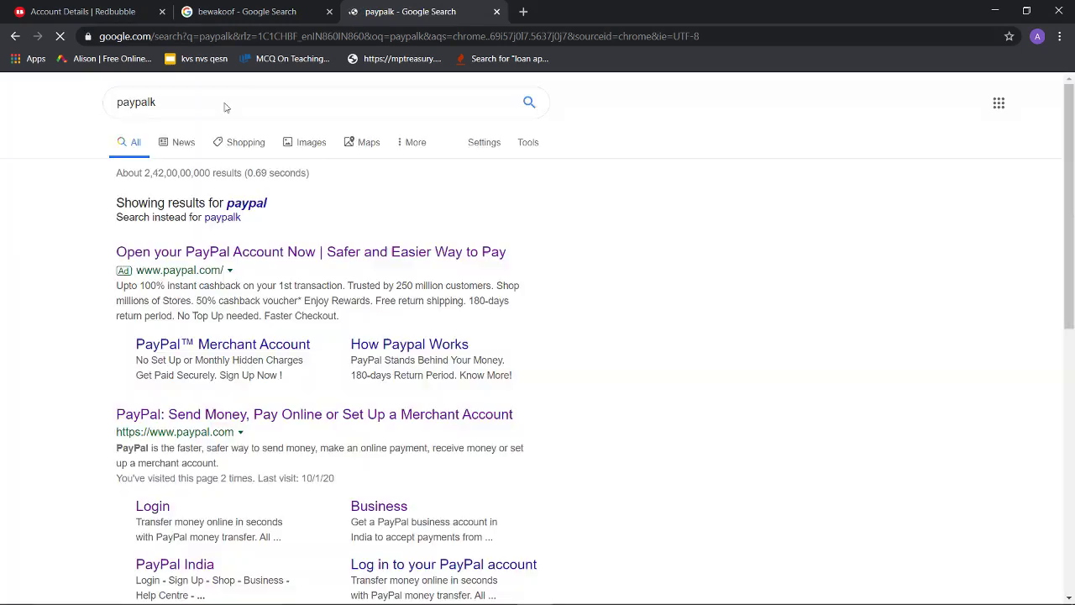
pyautogui.click(202, 259)
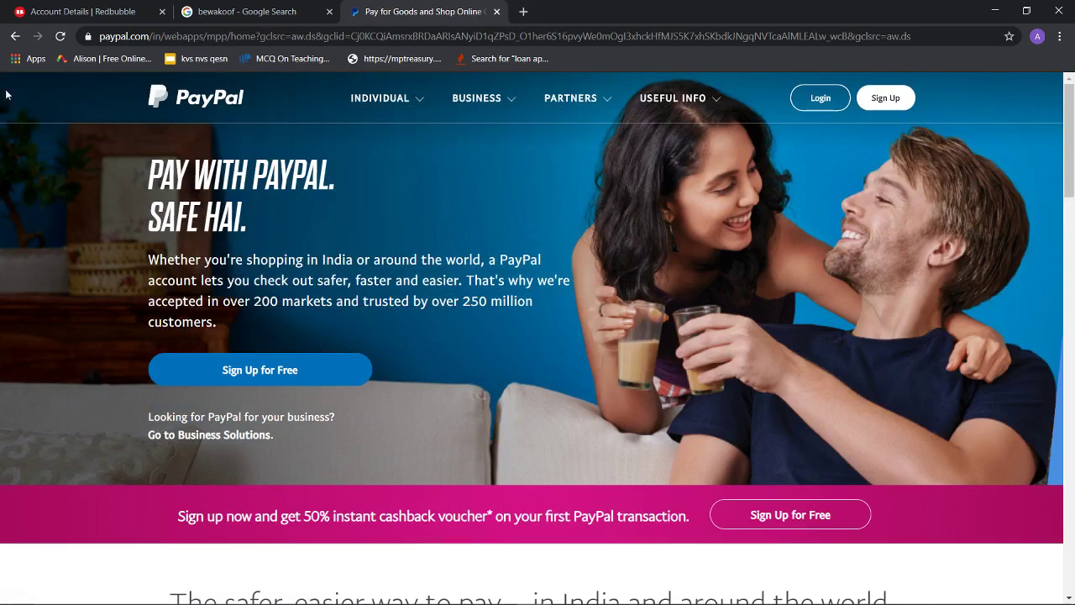
# - Return to the Redbubble payment details and choose Option 1, depositing earnings into a verified PayPal account
pyautogui.click(107, 16)
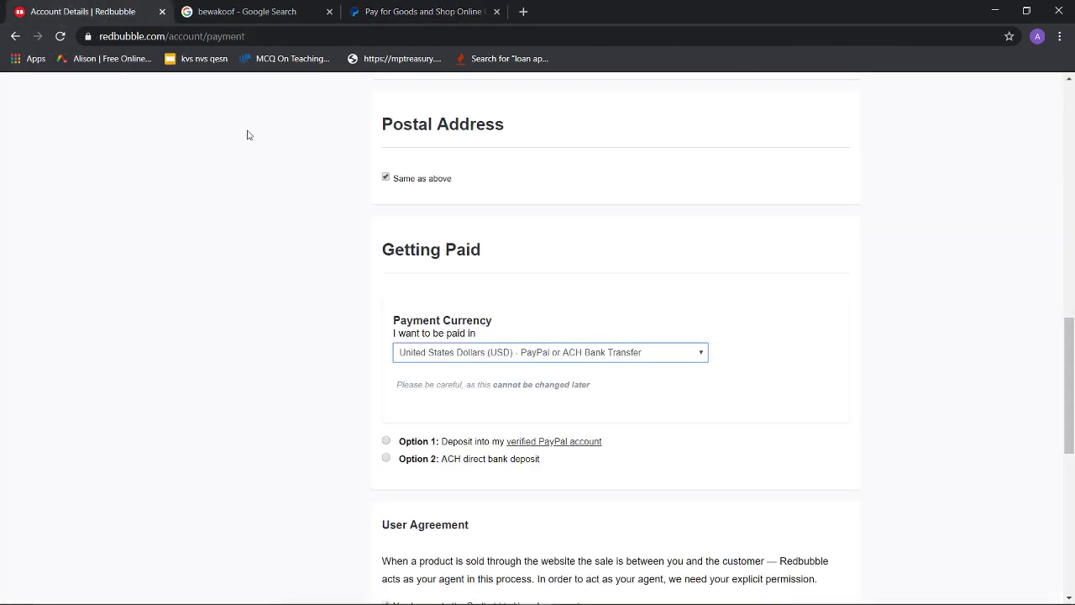
pyautogui.click(386, 440)
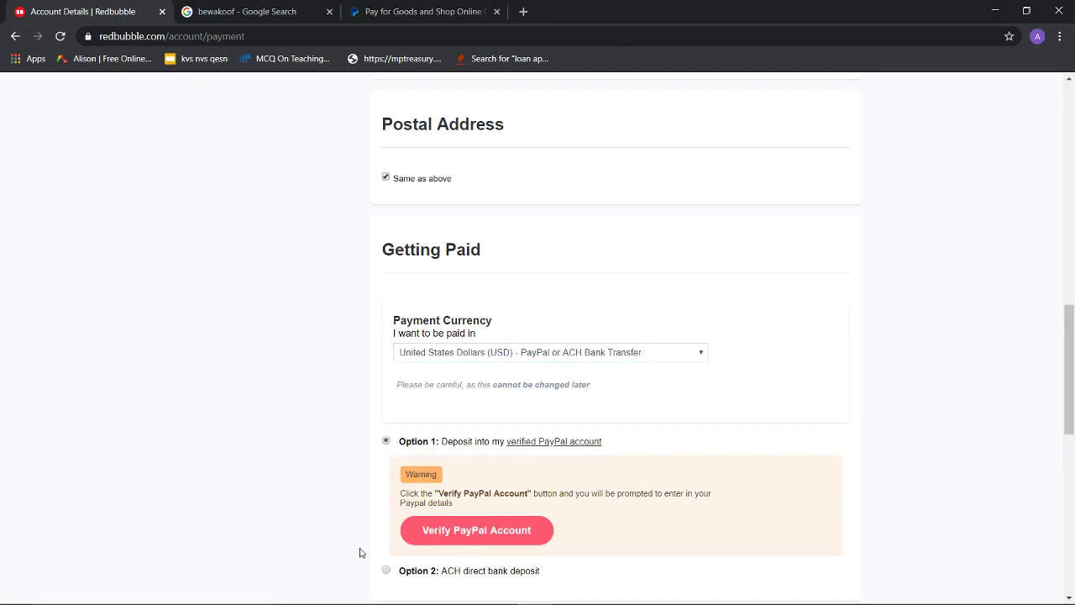
pyautogui.click(413, 13)
pyautogui.click(105, 10)
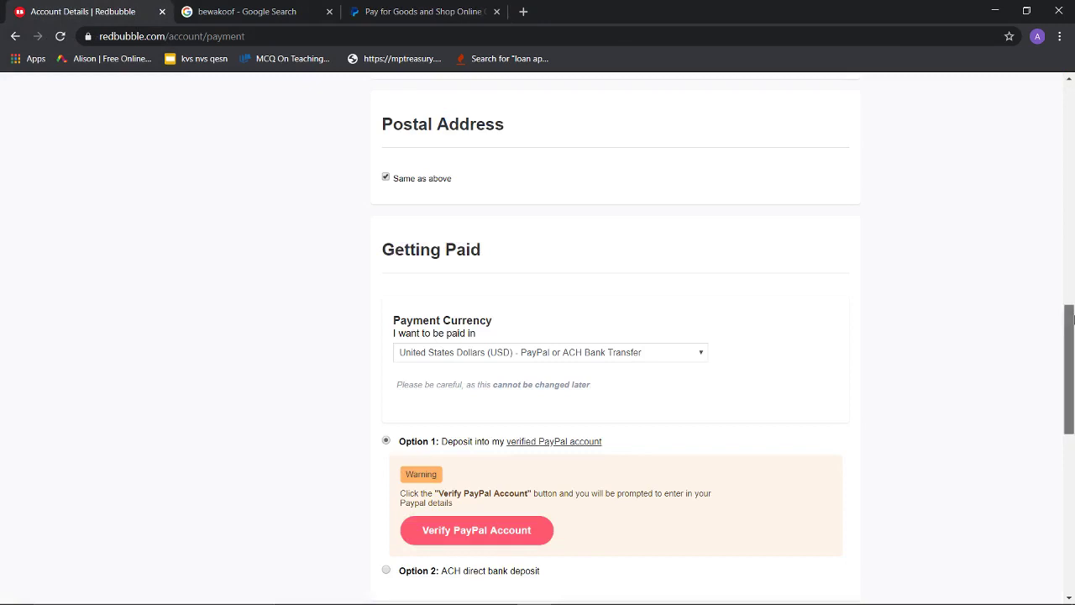
# - Look over the address and payment sections of the Redbubble form and check the PayPal home page again
pyautogui.scroll(3, 1073, 307)
pyautogui.scroll(-1, 673, 78)
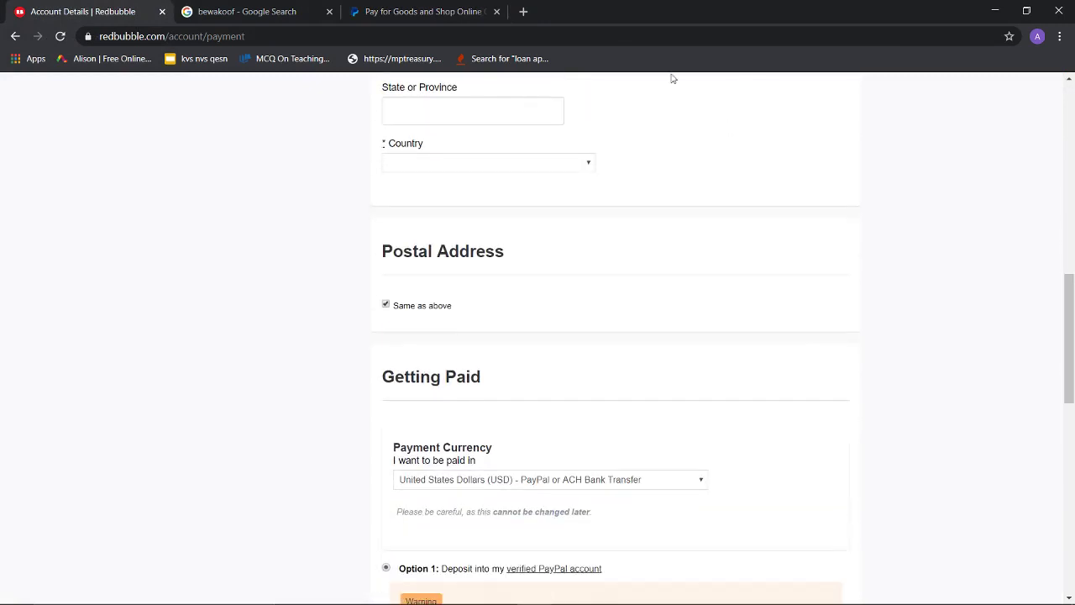
pyautogui.click(424, 13)
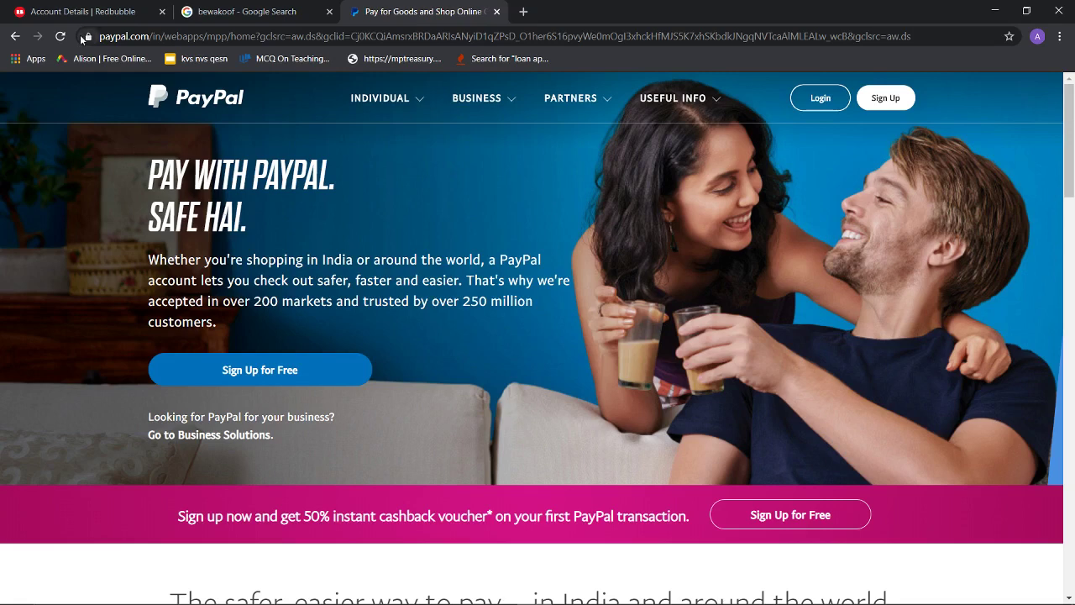
pyautogui.click(382, 98)
pyautogui.click(94, 18)
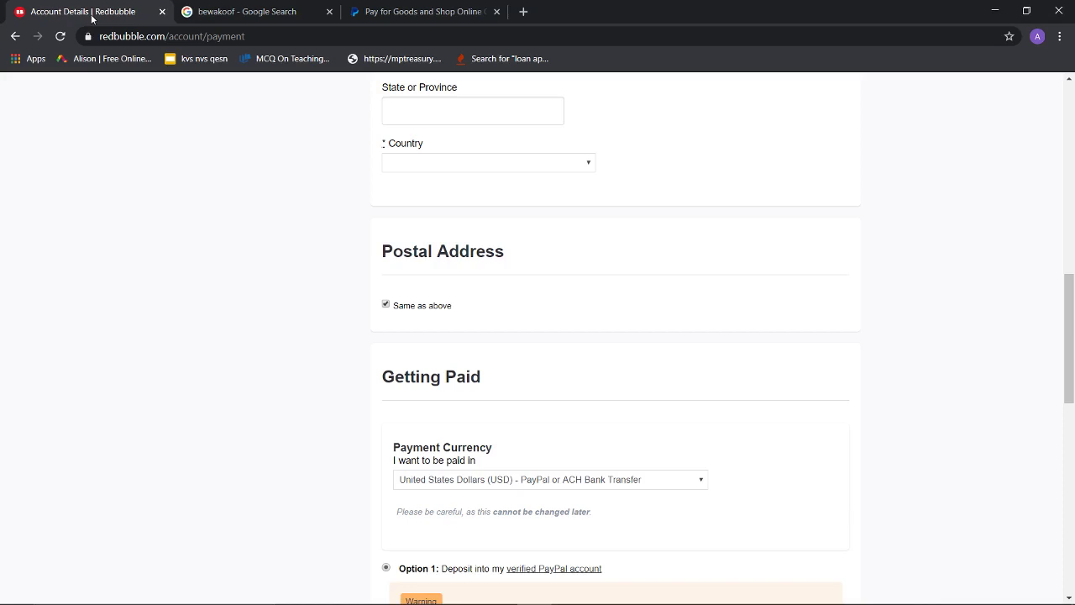
# - Leave the payment details form and open the shop's Clothing category page
pyautogui.moveTo(1073, 312); pyautogui.dragTo(1070, 79)
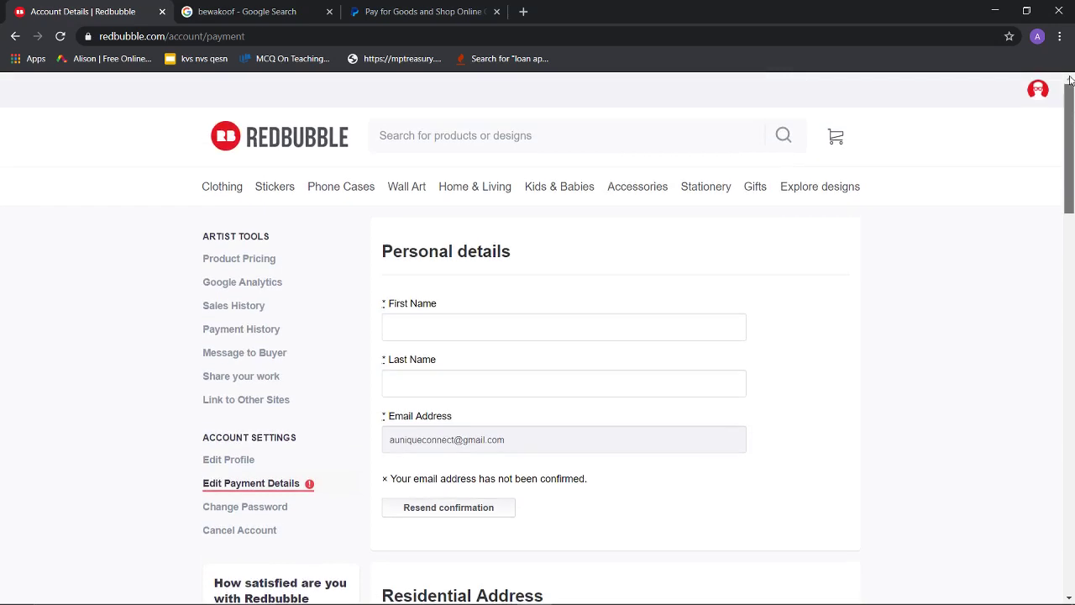
pyautogui.moveTo(1034, 96)
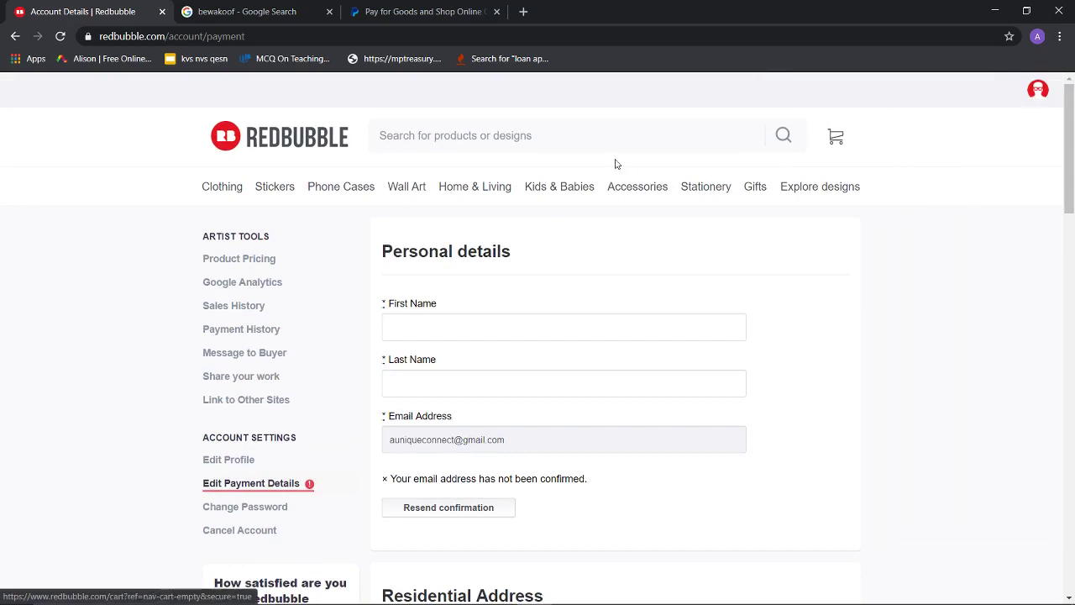
pyautogui.moveTo(223, 193)
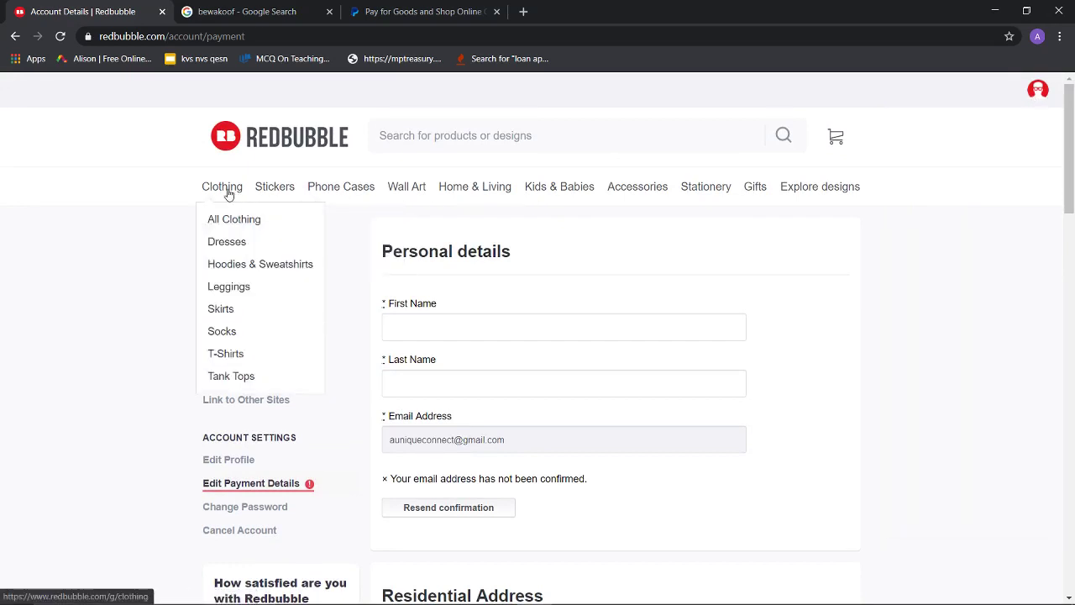
pyautogui.click(223, 187)
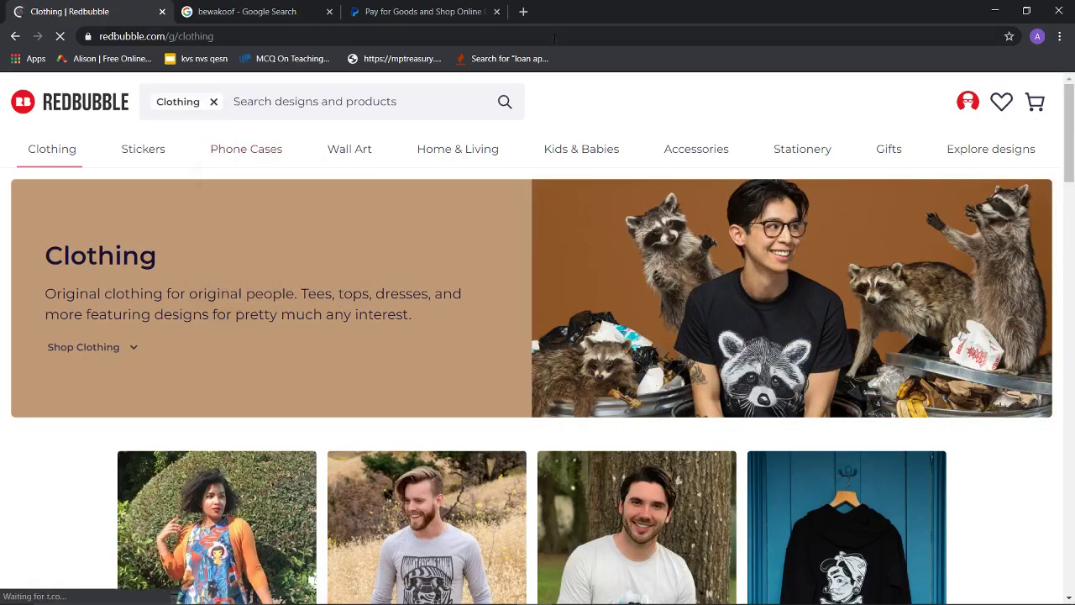
# - Search the web for "google play store" in a new browser tab and open the Google Play website
pyautogui.click(523, 12)
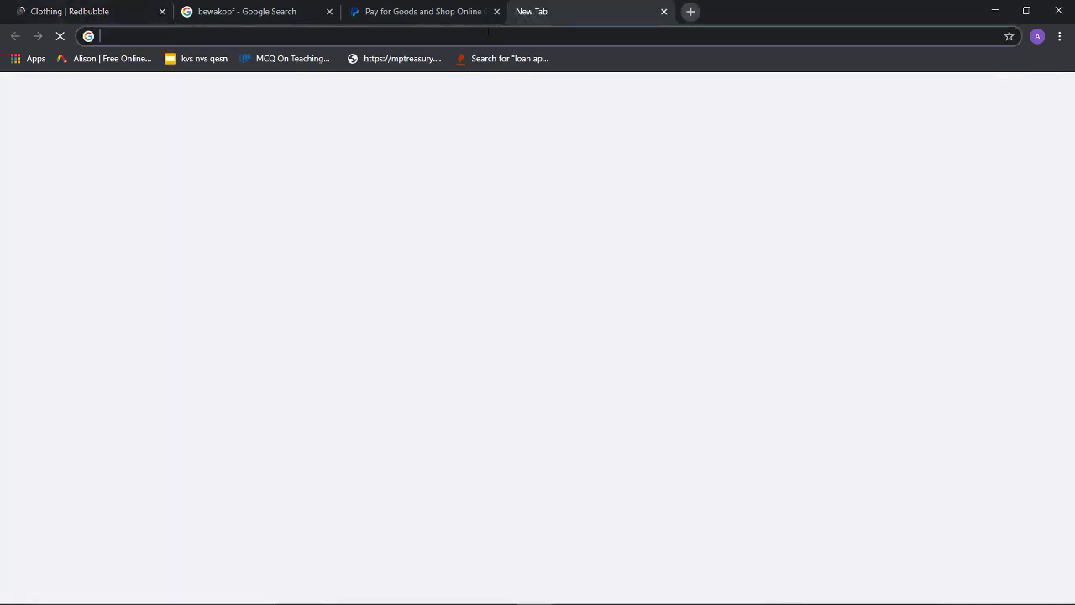
pyautogui.write('googl')
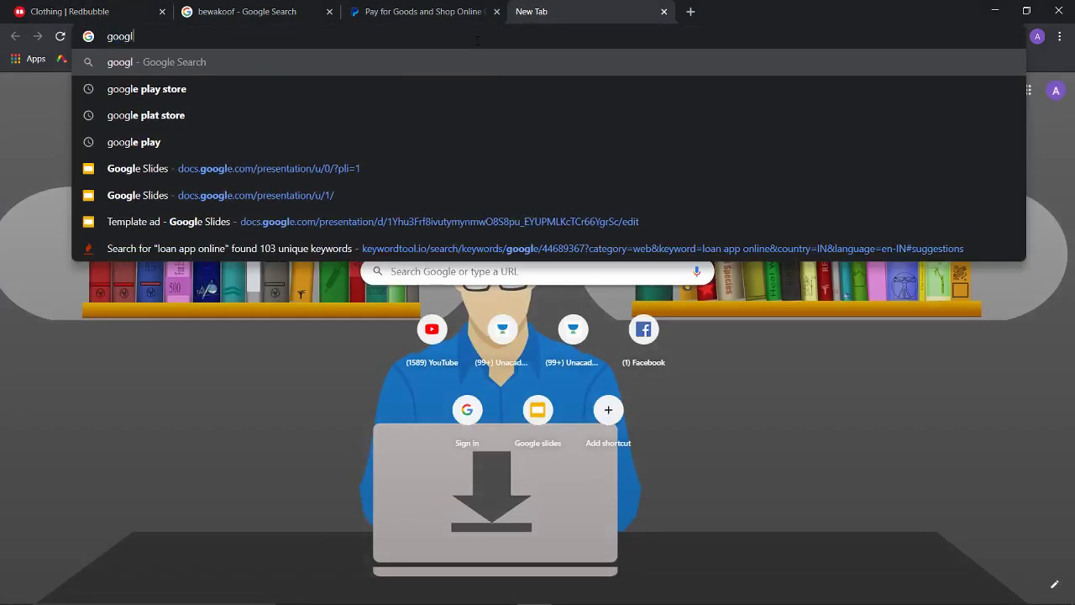
pyautogui.write('e pl')
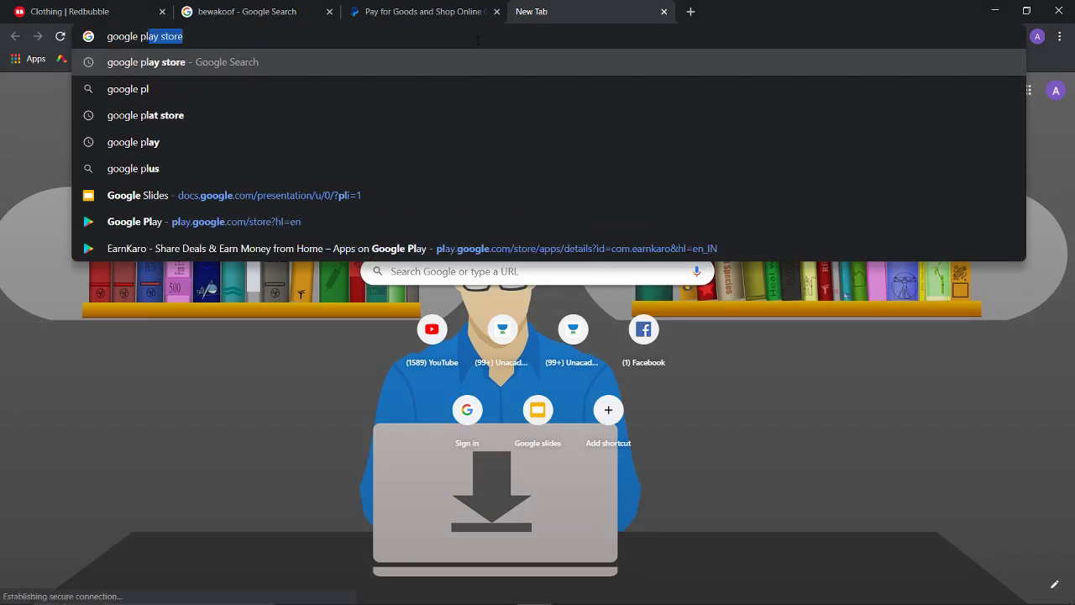
pyautogui.write('ay st')
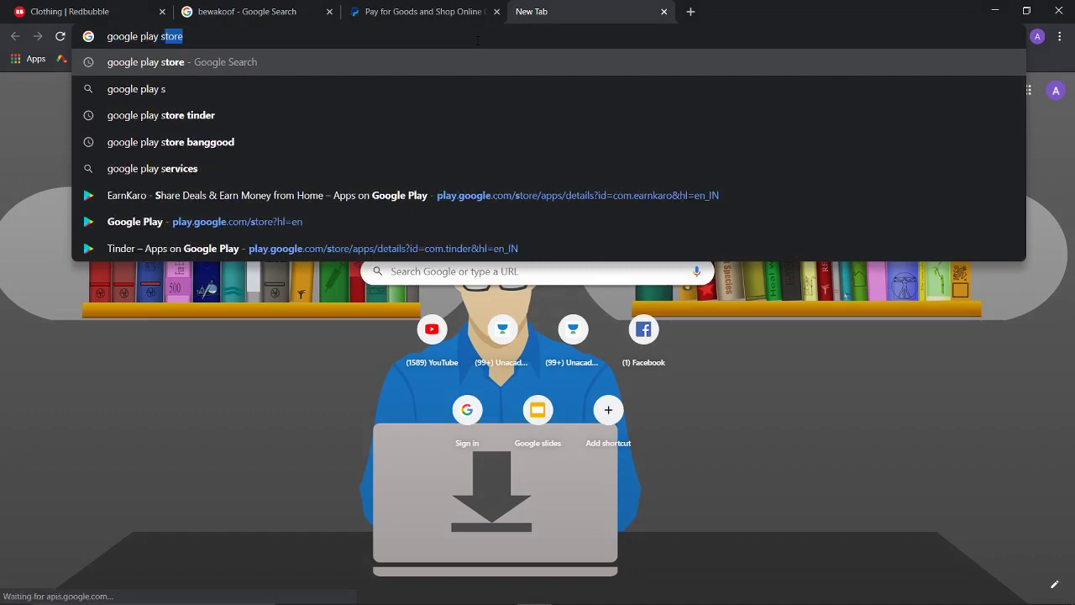
pyautogui.write('ore')
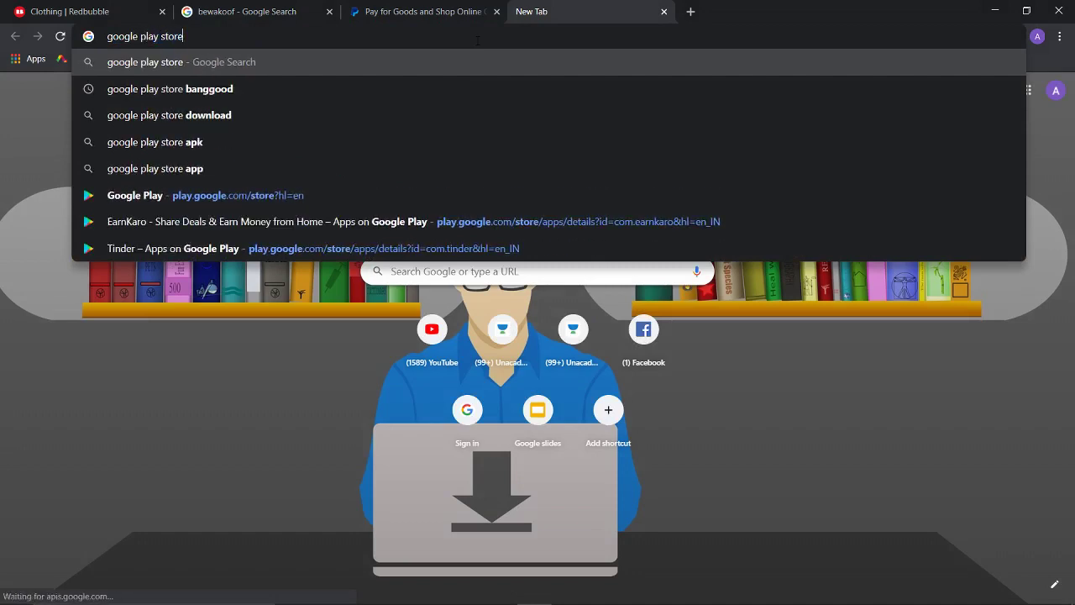
pyautogui.press('Return')
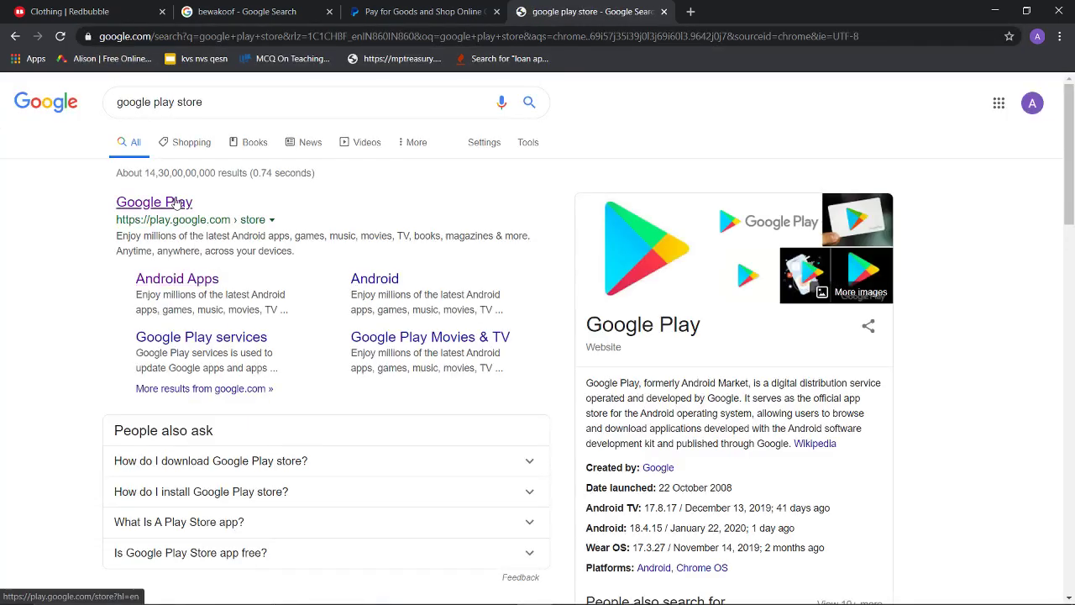
pyautogui.click(176, 203)
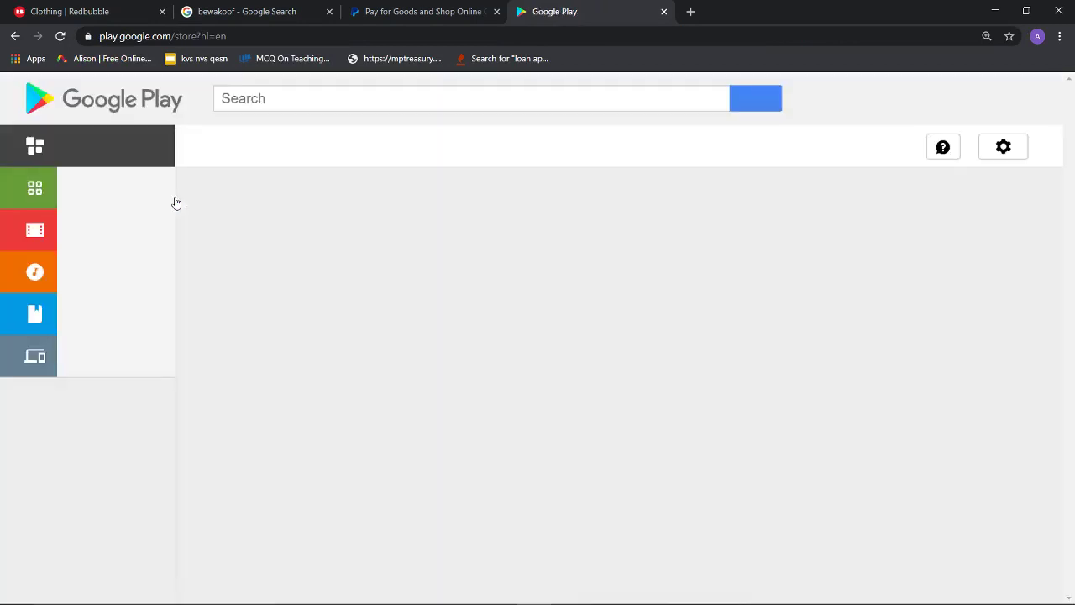
# - Search Google Play for "logo maker" and open the Logo Maker Plus app page
pyautogui.click(262, 100)
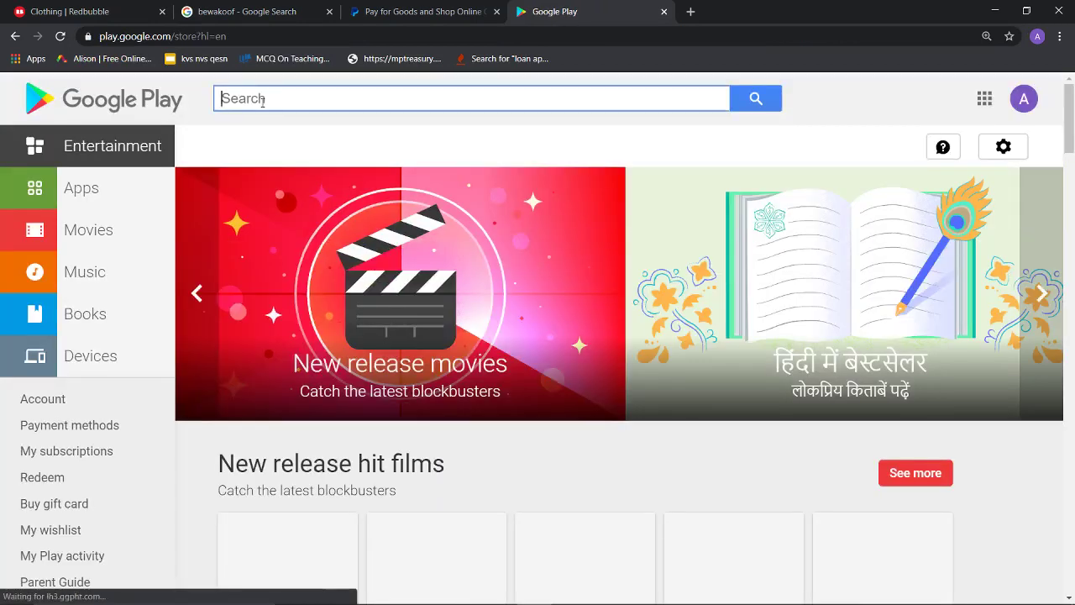
pyautogui.write('logo m')
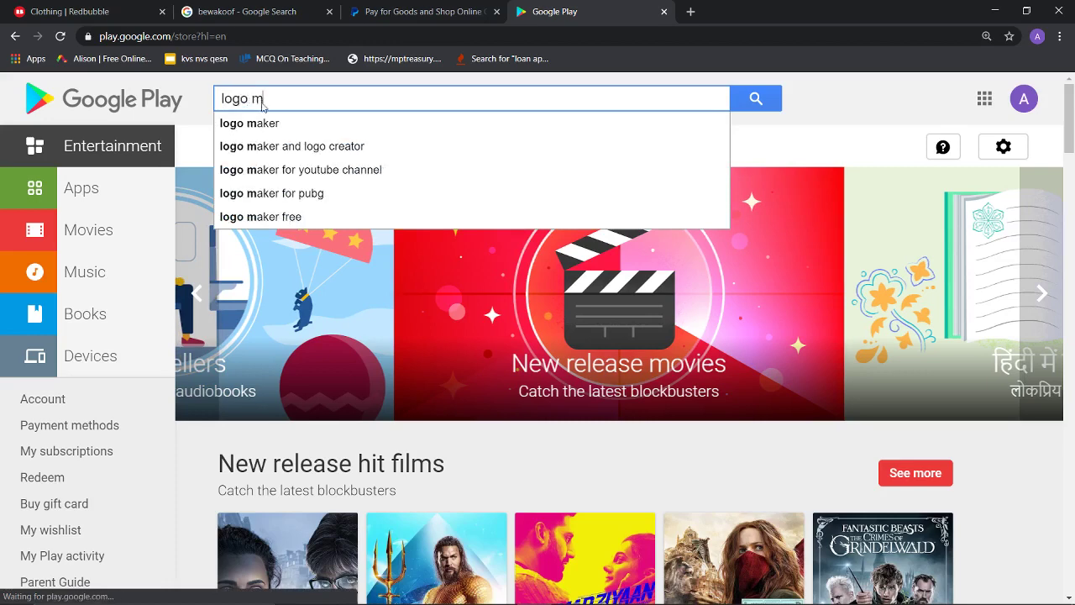
pyautogui.write('aker')
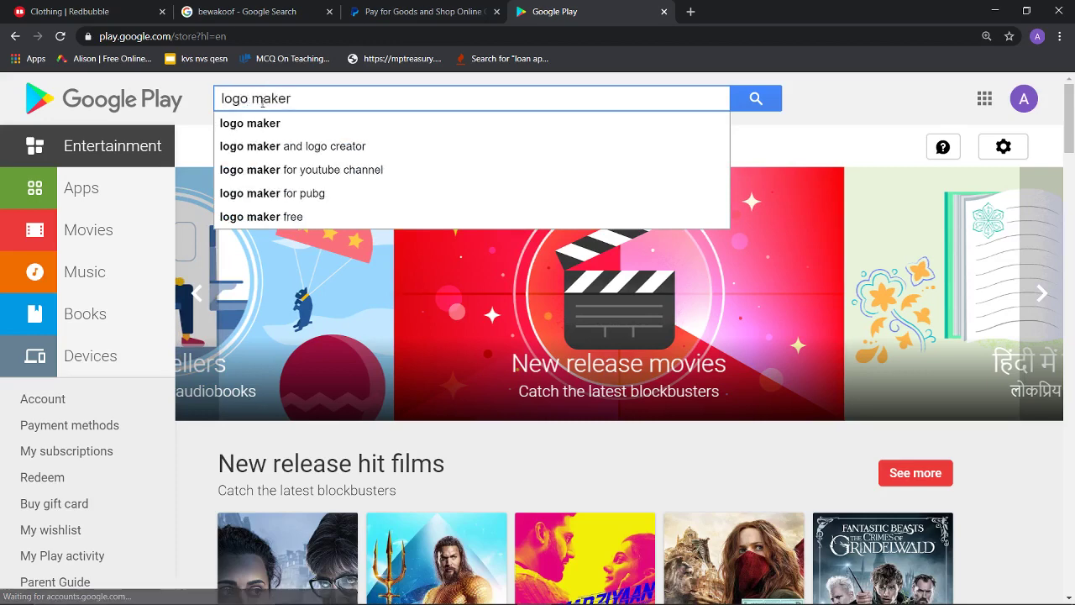
pyautogui.press('Return')
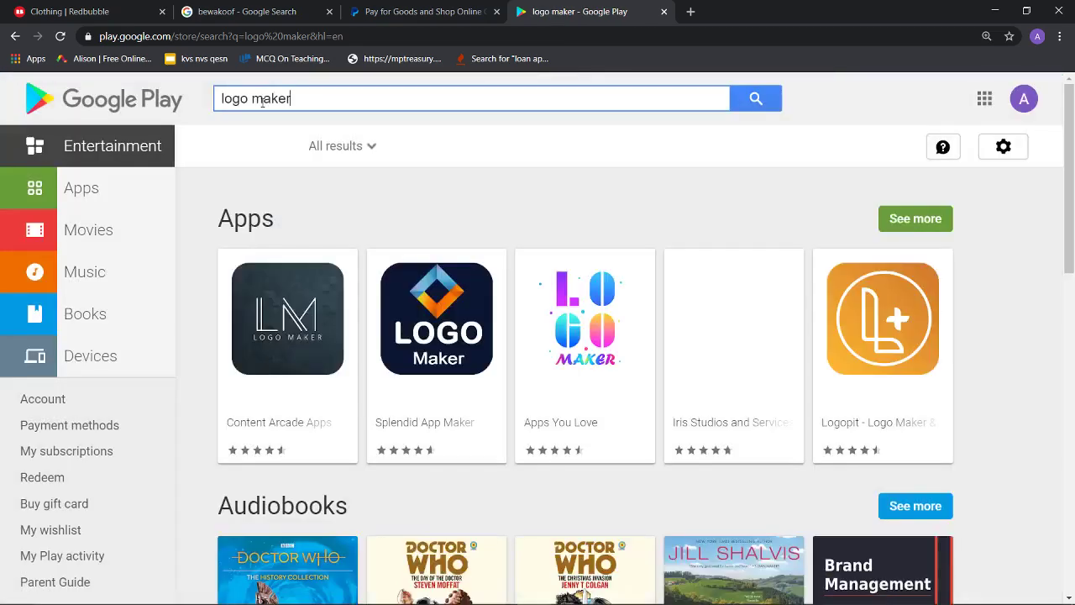
pyautogui.moveTo(1065, 185); pyautogui.dragTo(1072, 151)
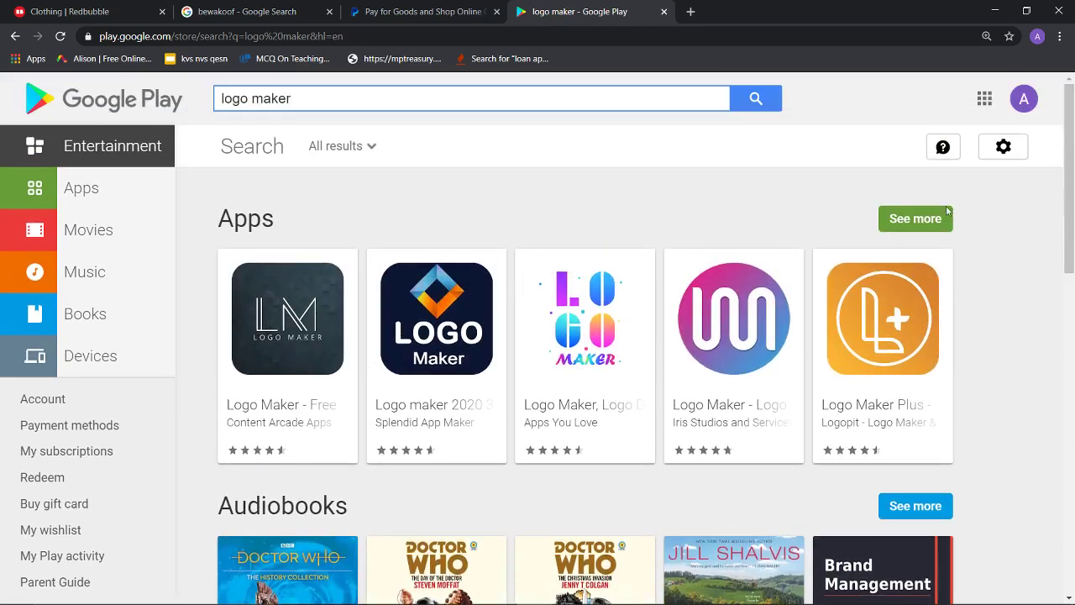
pyautogui.click(871, 348)
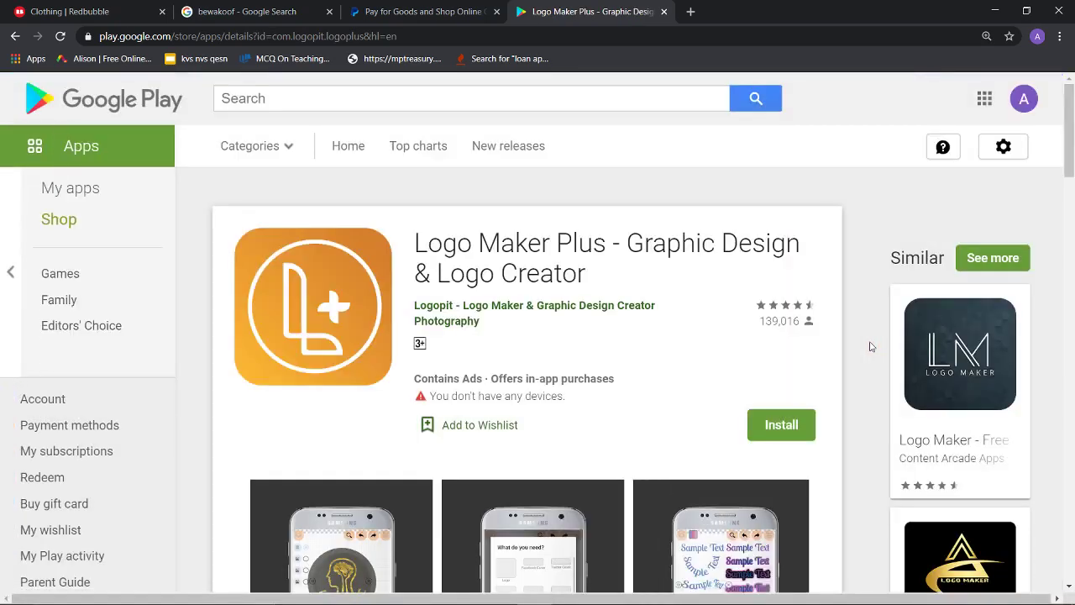
# - Look through the enlarged preview images of the Logo Maker Plus app, and return to the Redbubble Clothing page
pyautogui.scroll(-3, 1072, 177)
pyautogui.click(363, 361)
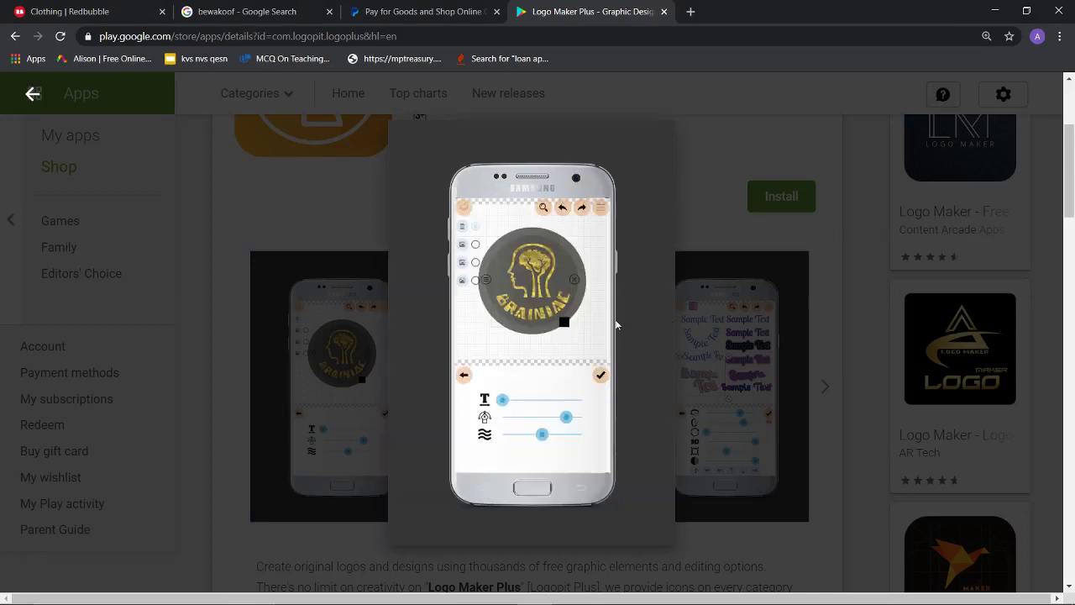
pyautogui.click(1014, 358)
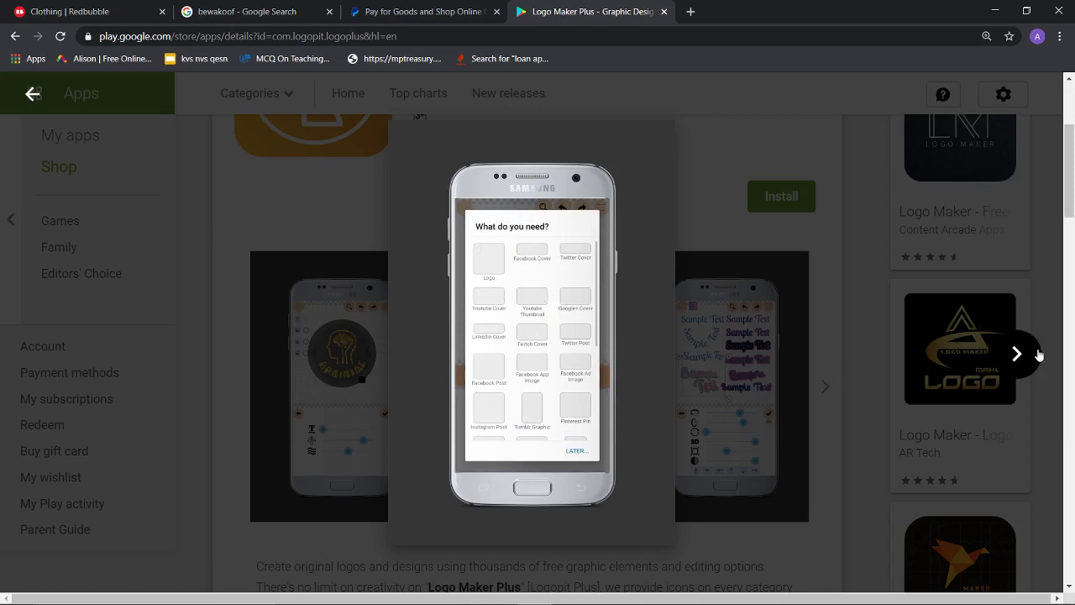
pyautogui.click(1014, 354)
pyautogui.click(1017, 357)
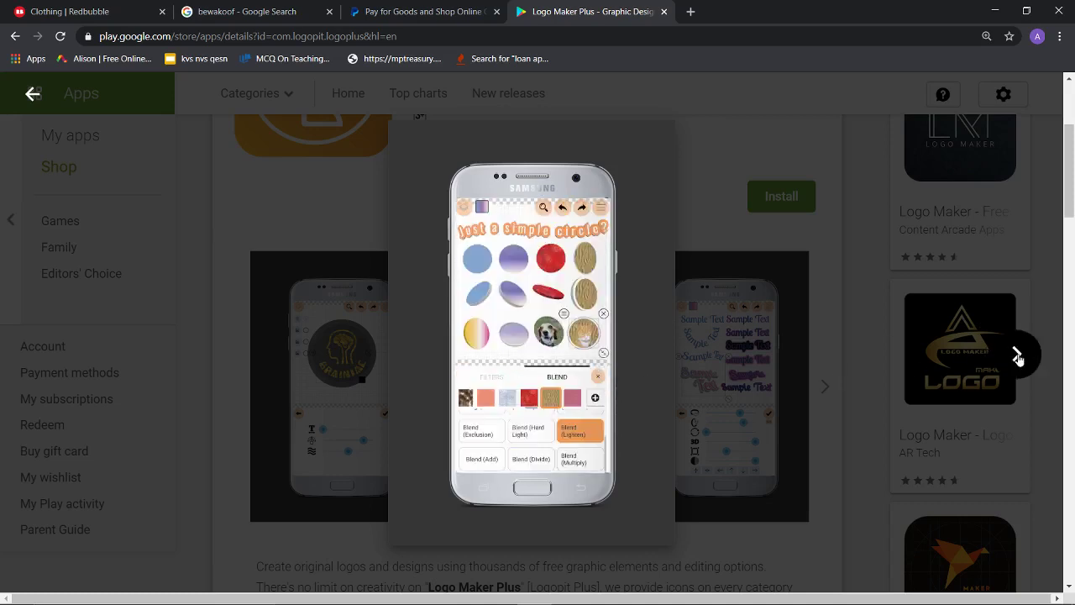
pyautogui.click(1017, 357)
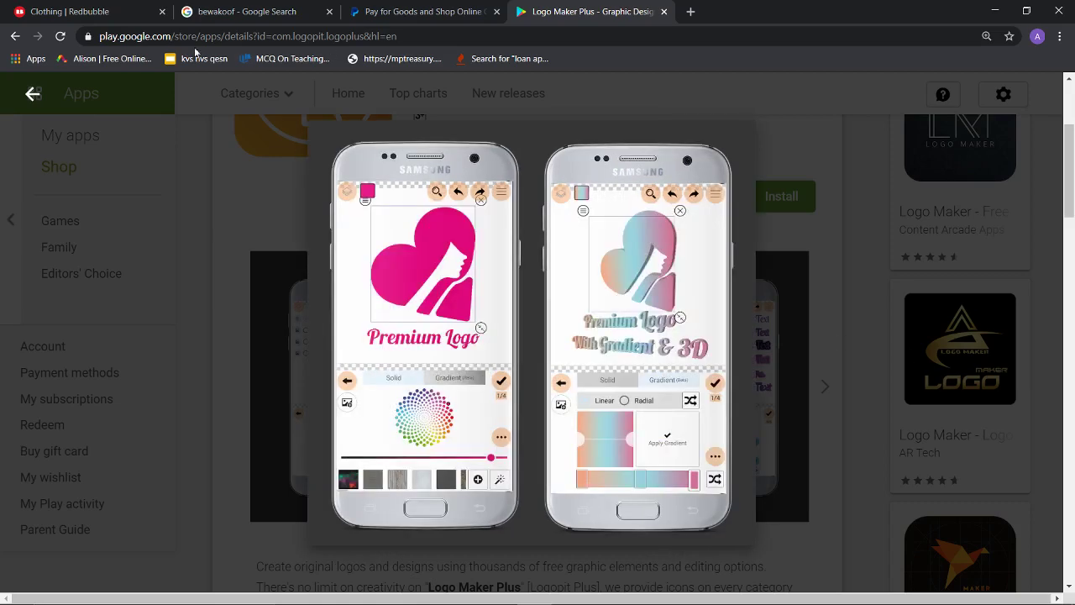
pyautogui.click(91, 14)
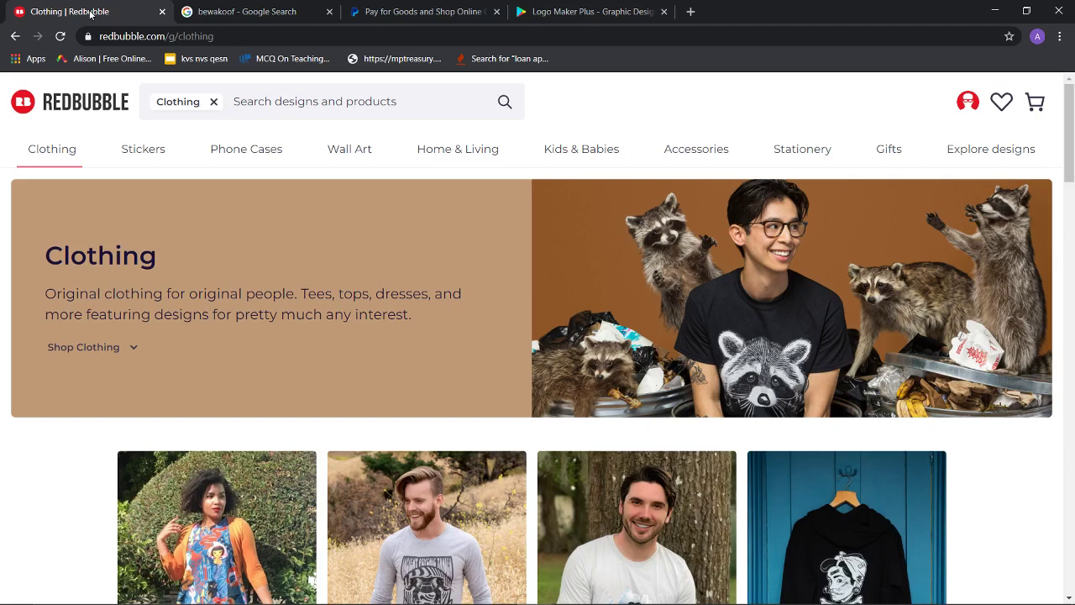